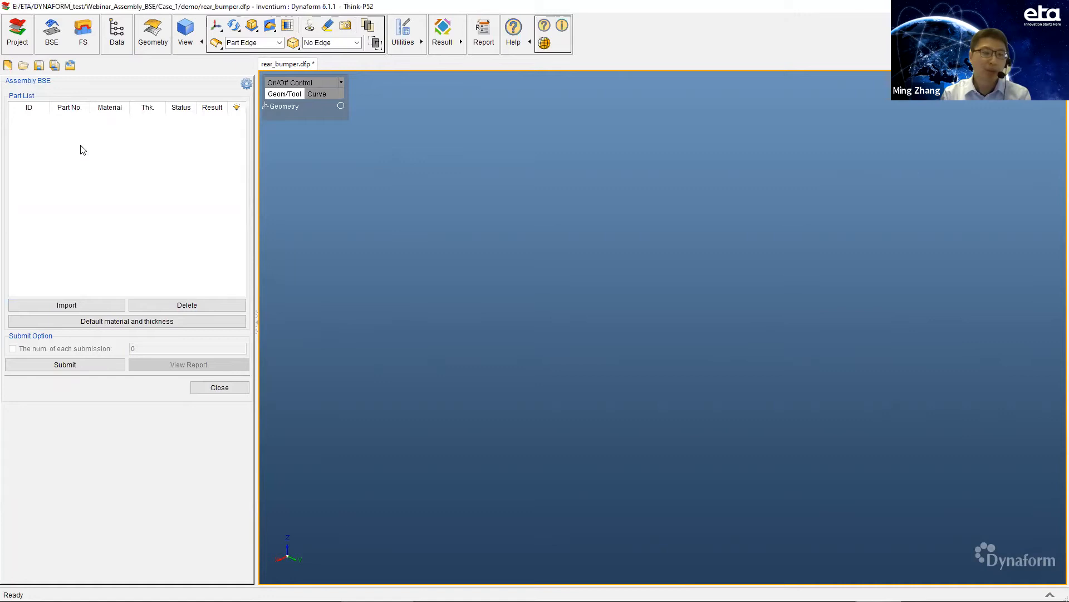
In the Assembly BSE material settings, load Materialtable.xlsx as the related material table
click(246, 84)
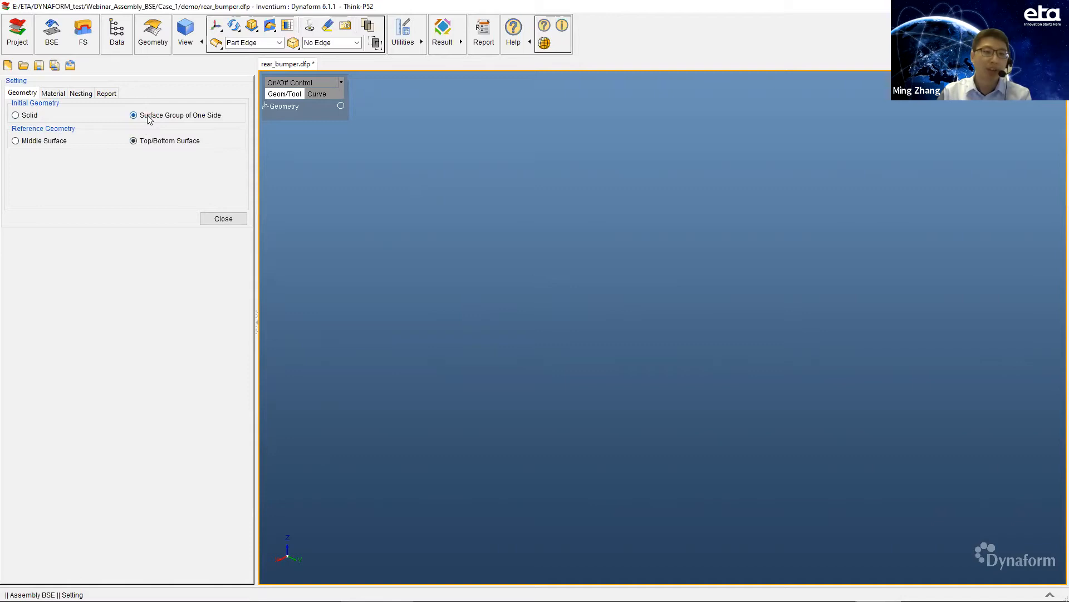
click(52, 93)
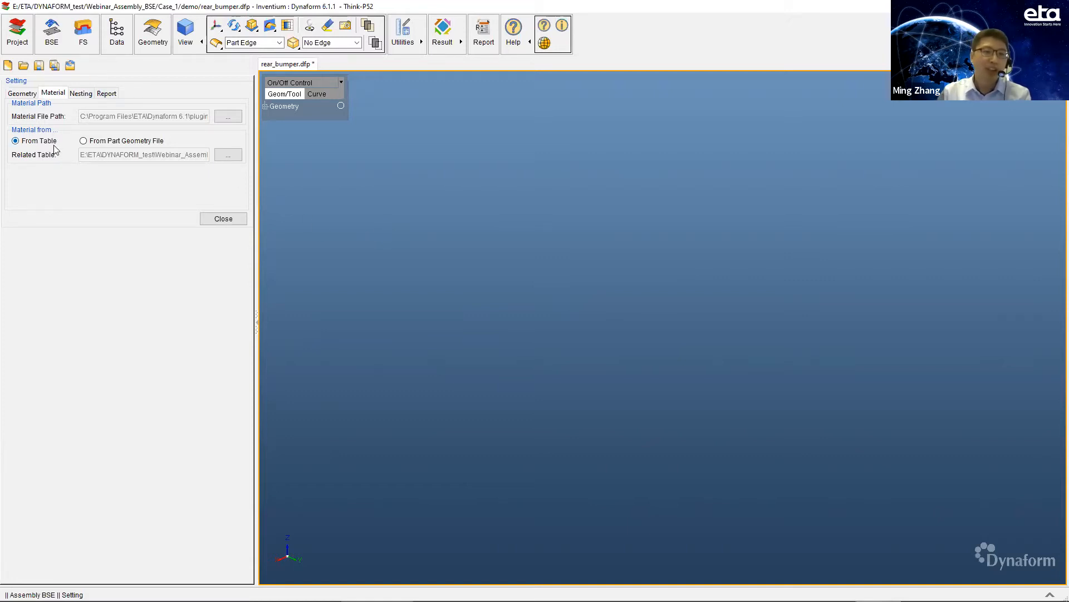
click(227, 158)
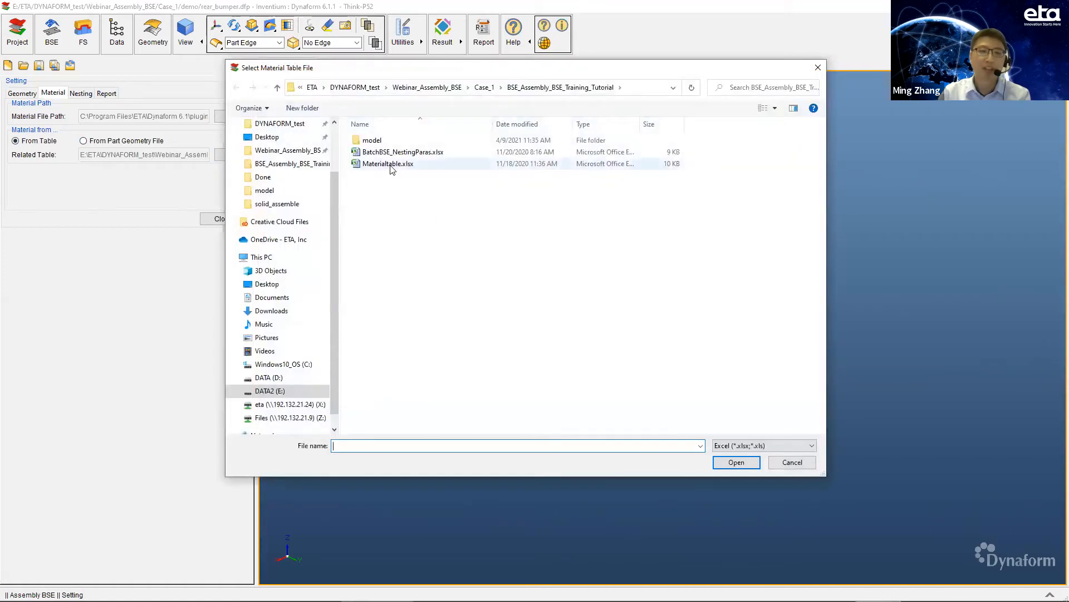
click(391, 165)
click(736, 463)
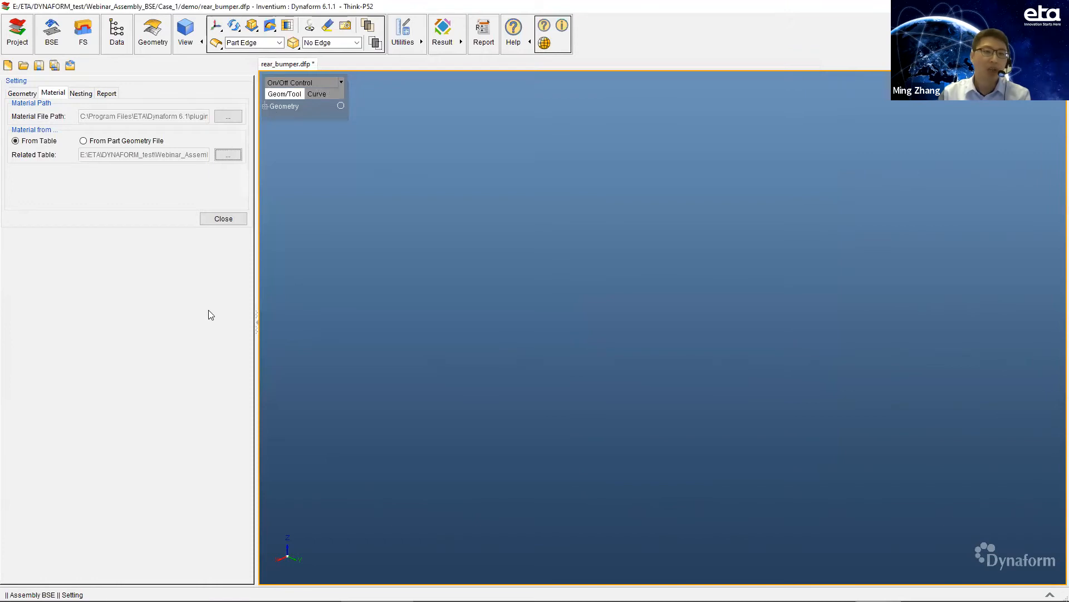
Review the nesting parameters, the report options and the custom report column mapping, and close the settings
click(83, 94)
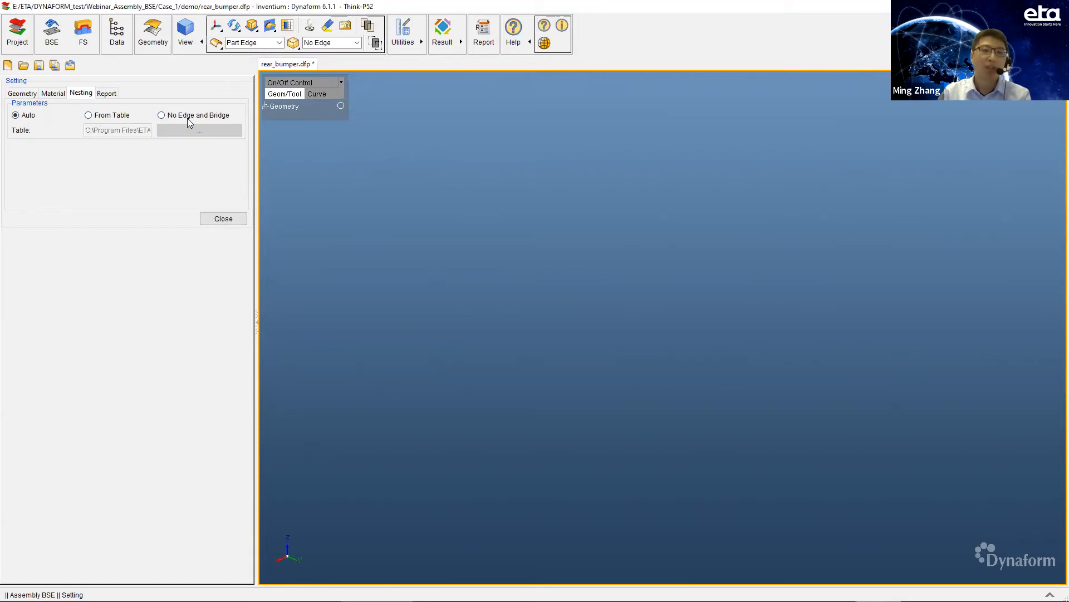
click(107, 93)
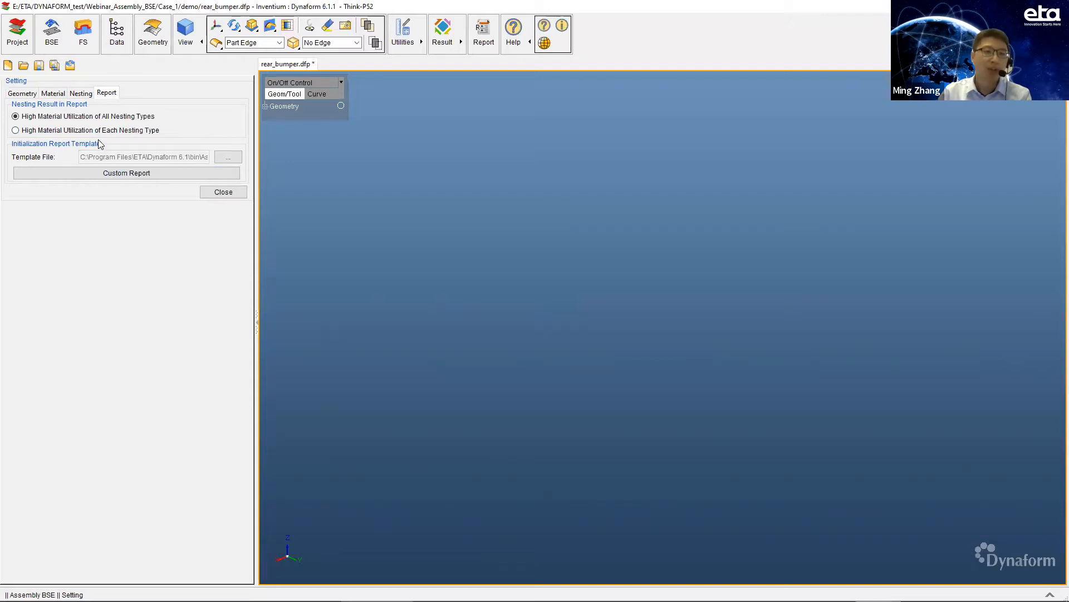
click(96, 173)
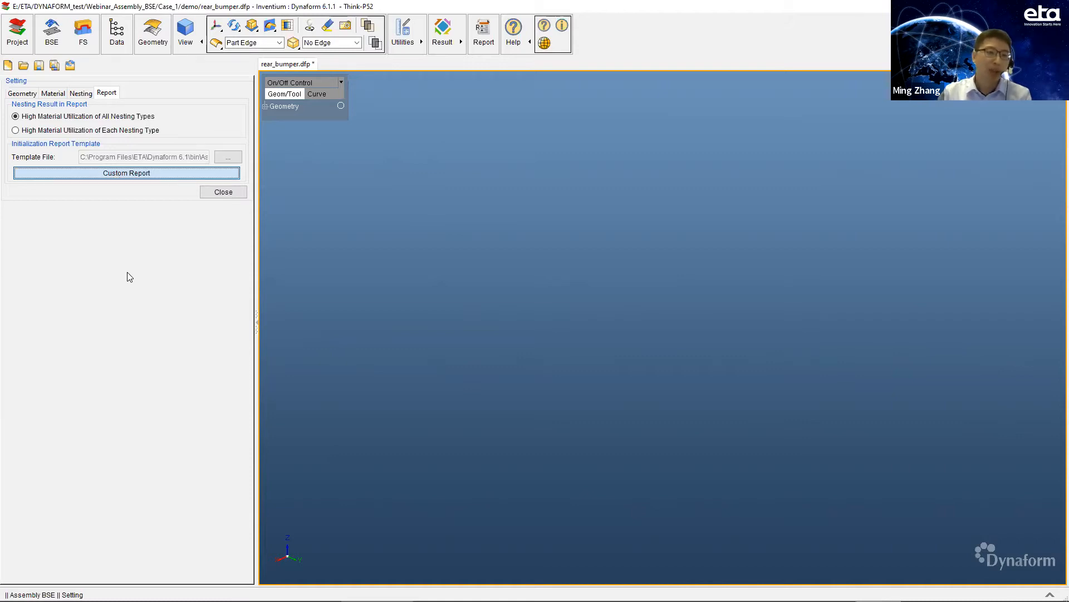
drag(114, 131, 121, 106)
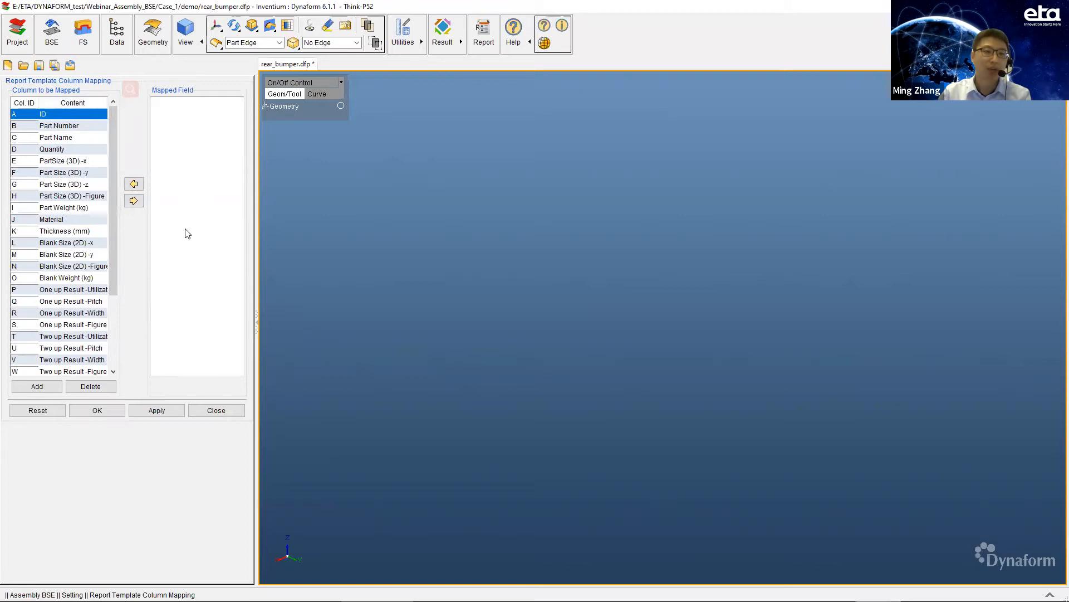
click(213, 411)
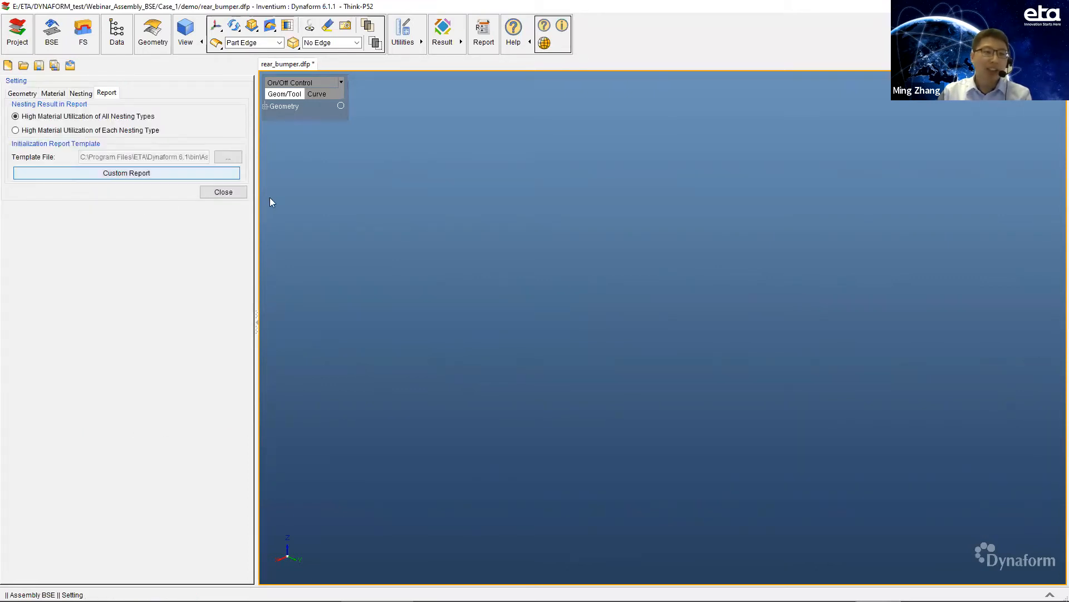
click(223, 192)
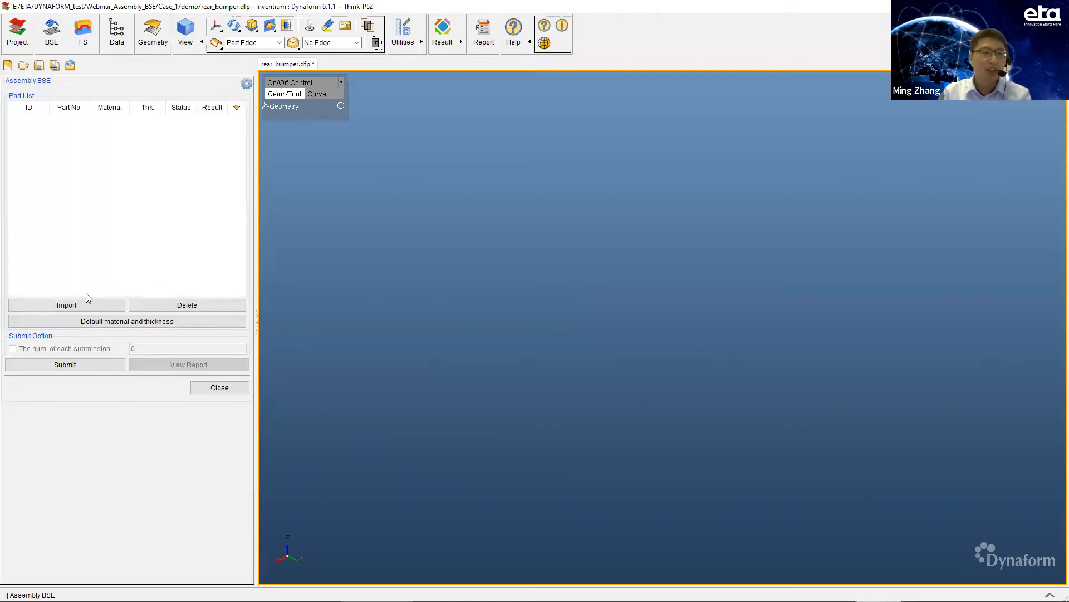
Import the assemblybse.prt assembly into the Assembly BSE part list, with the file filter left at All Files
click(70, 306)
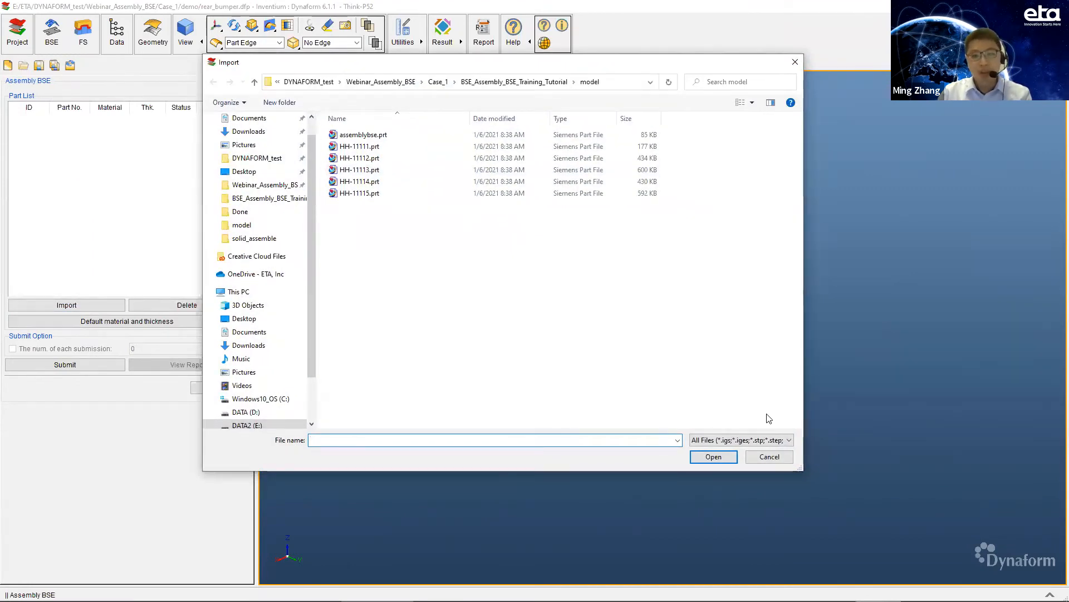
click(776, 440)
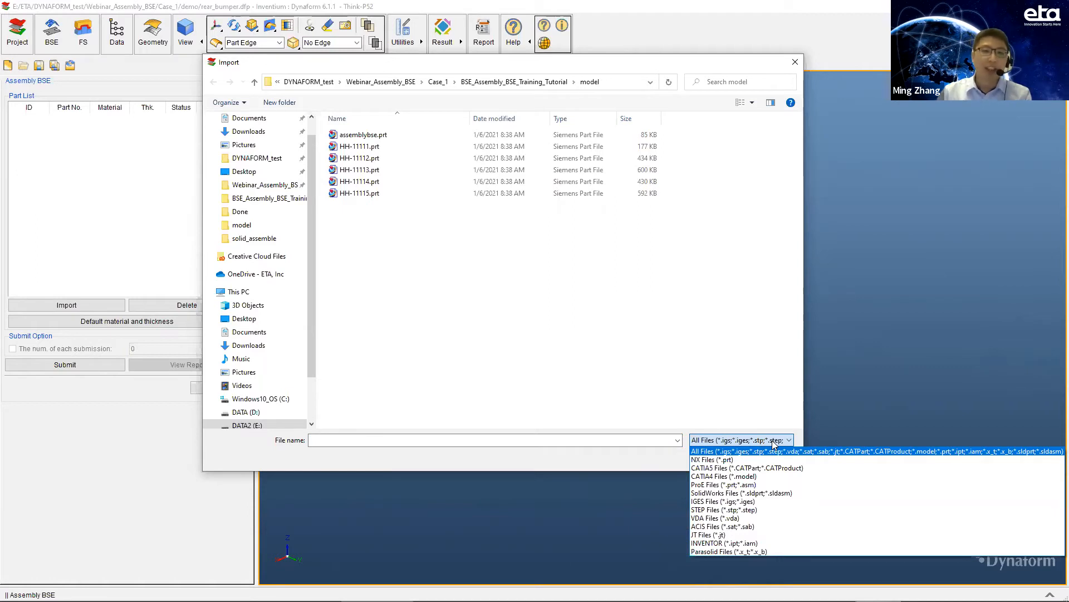
click(371, 138)
click(372, 138)
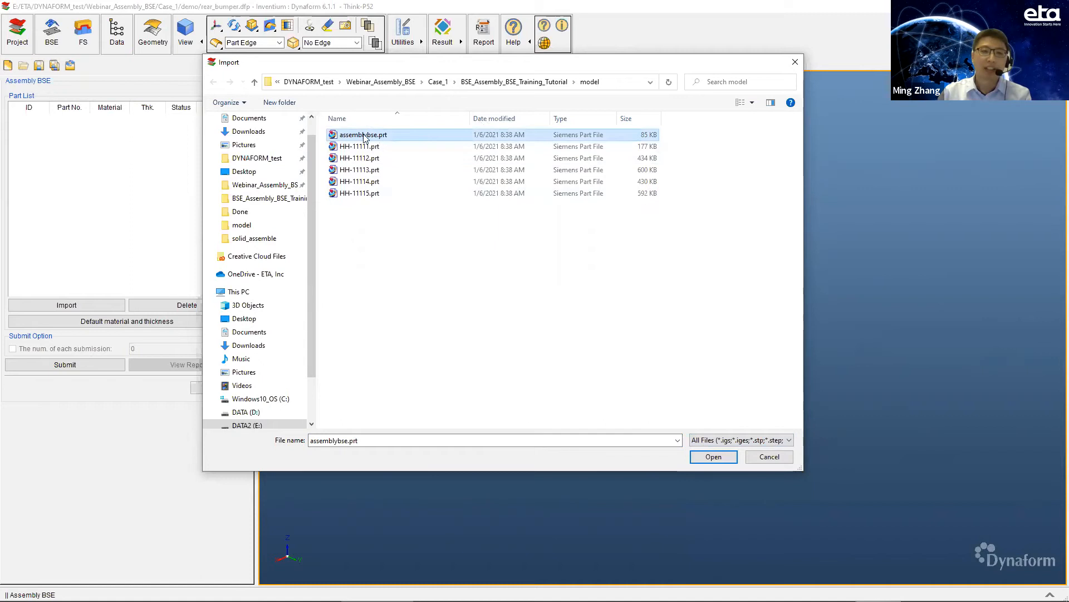
click(716, 458)
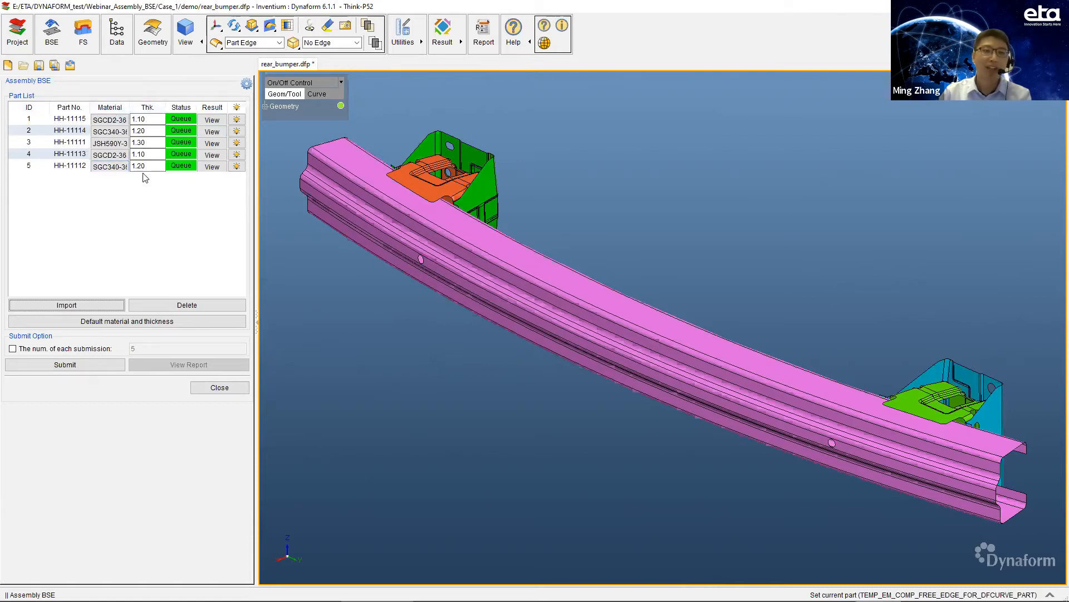
Toggle the display of all parts, highlight part HH-11115, and pick the long bumper beam in the model to locate it in the part list
click(238, 108)
click(238, 108)
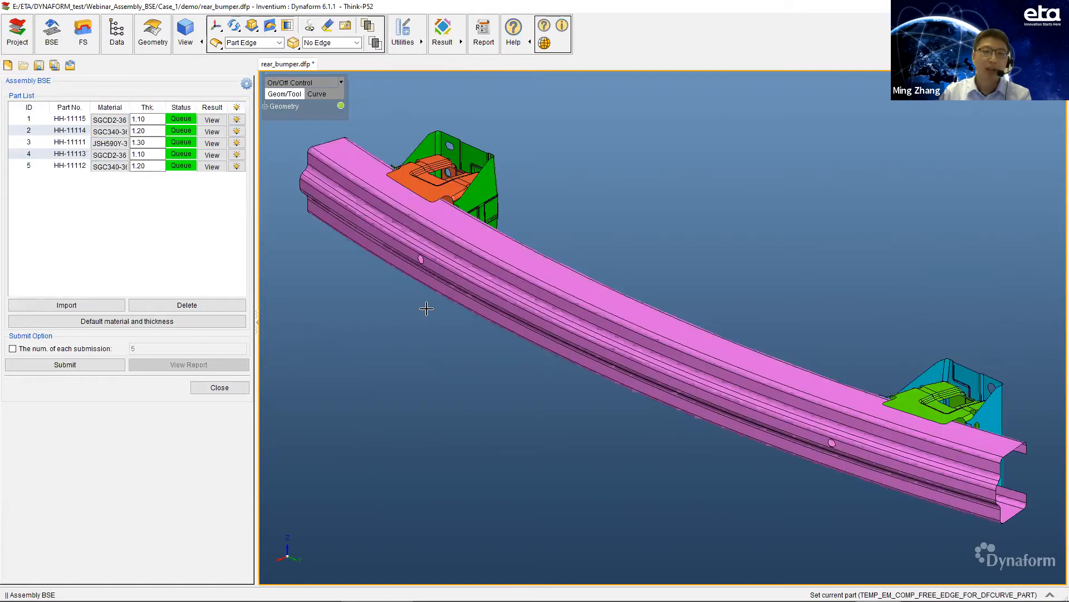
click(237, 120)
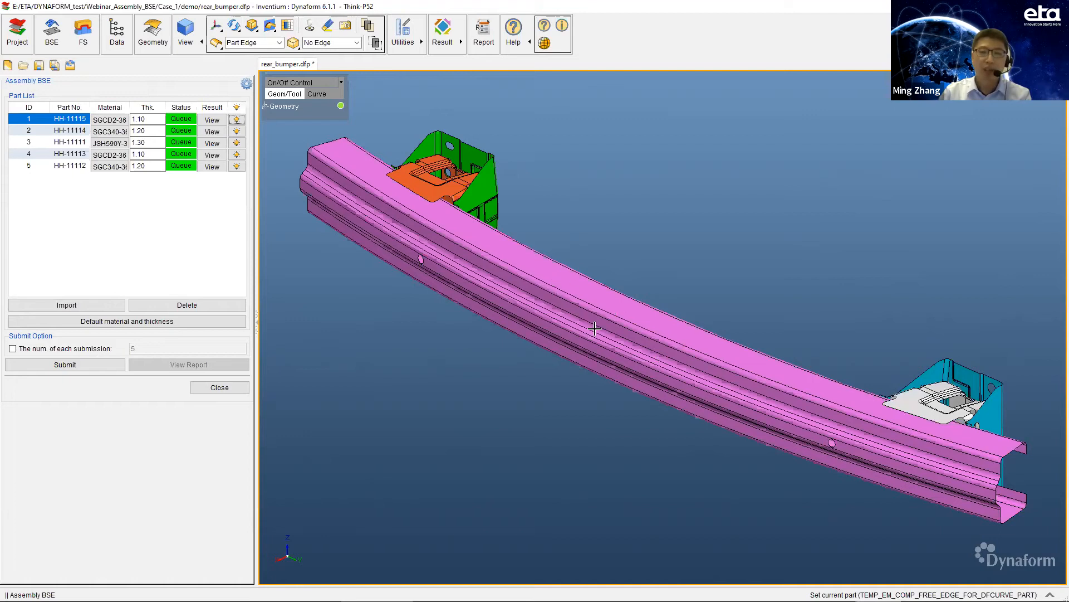
click(552, 295)
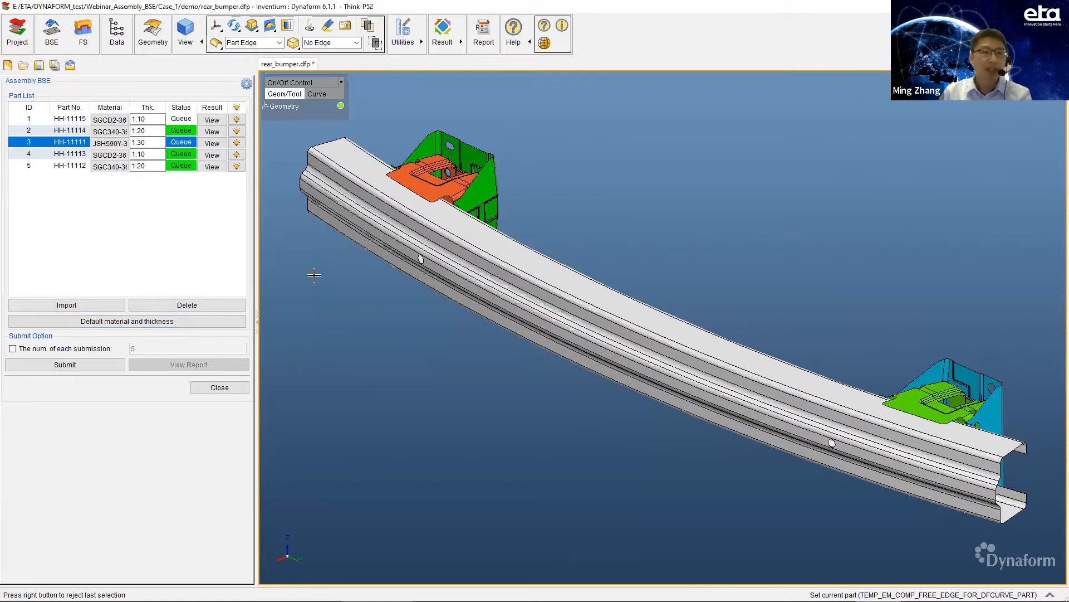
Submit the listed parts for calculation and examine the part, blank size and nesting results in the Excel batch report
click(81, 365)
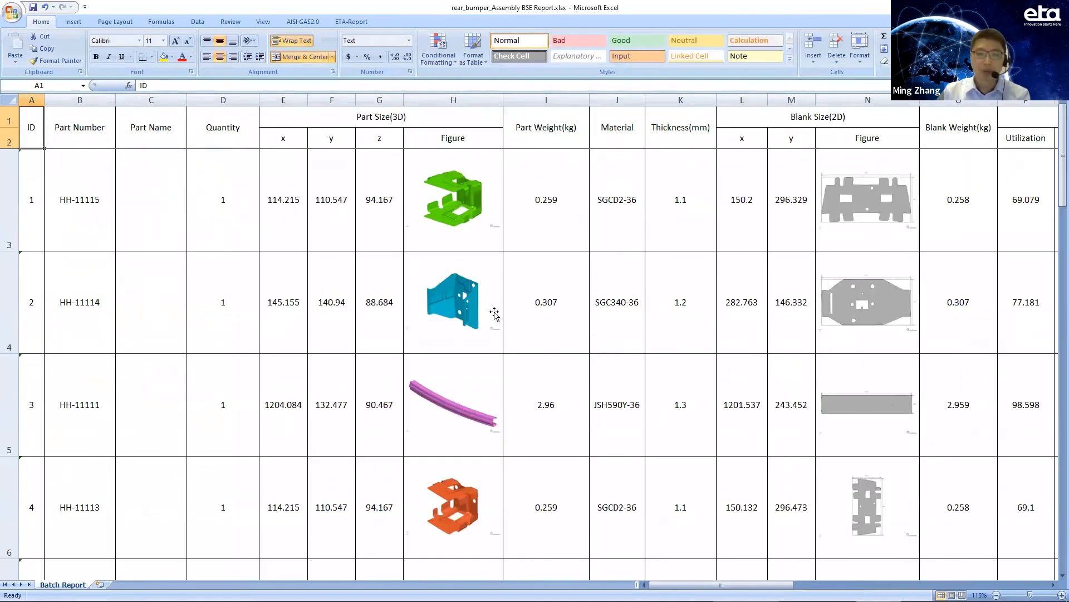
click(996, 595)
click(996, 595)
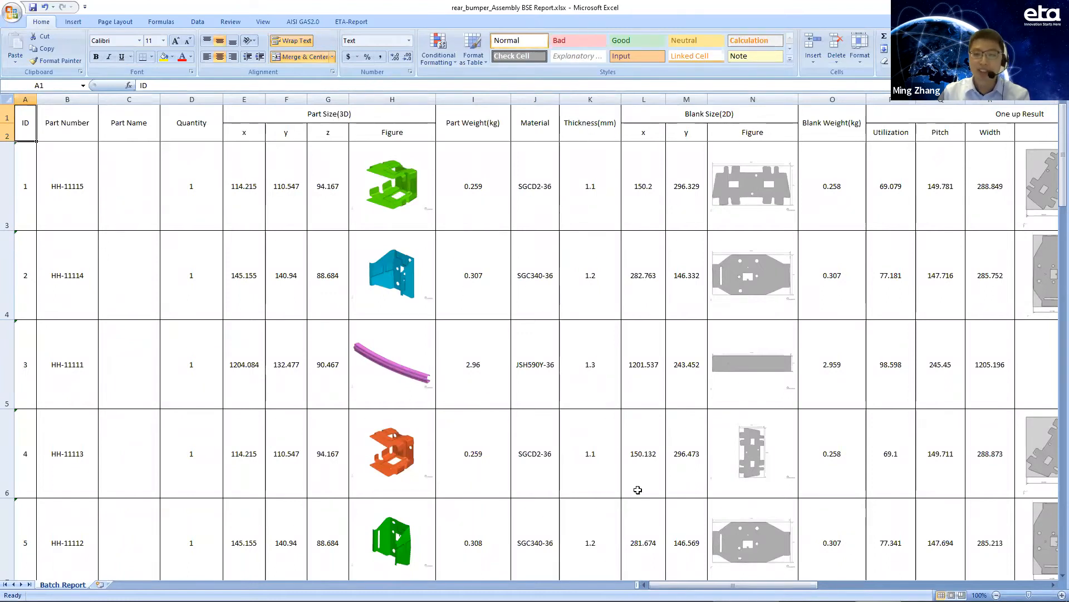
drag(649, 584, 820, 584)
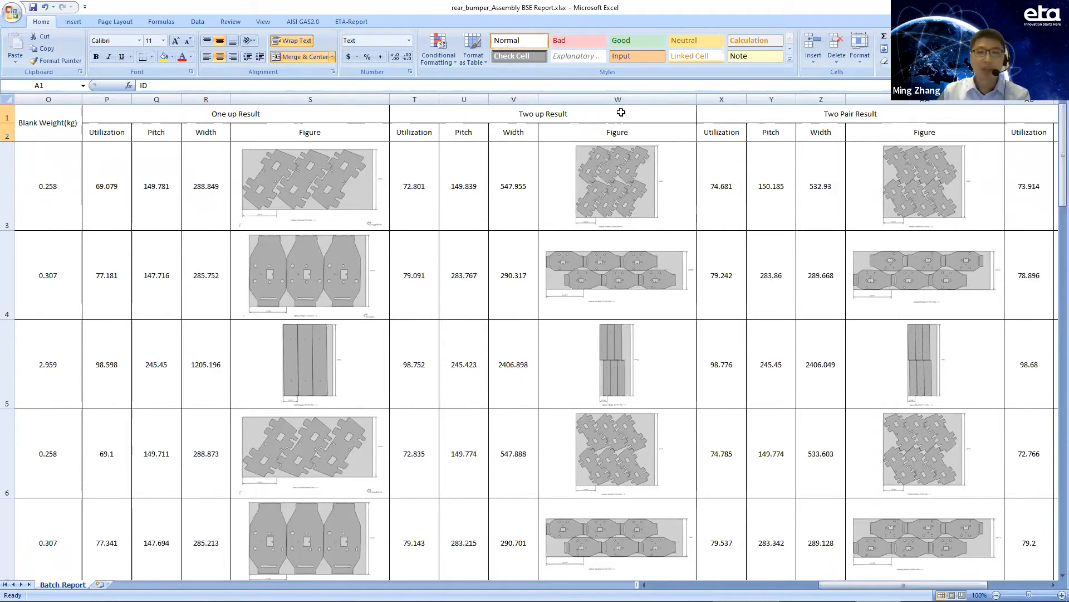
drag(925, 583, 987, 583)
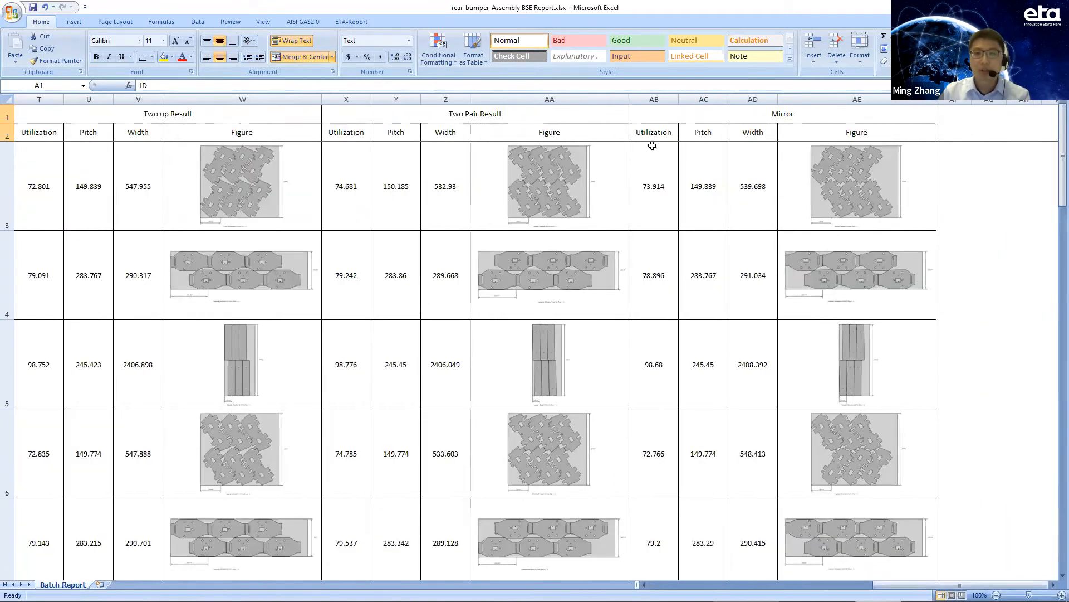
drag(906, 583, 731, 583)
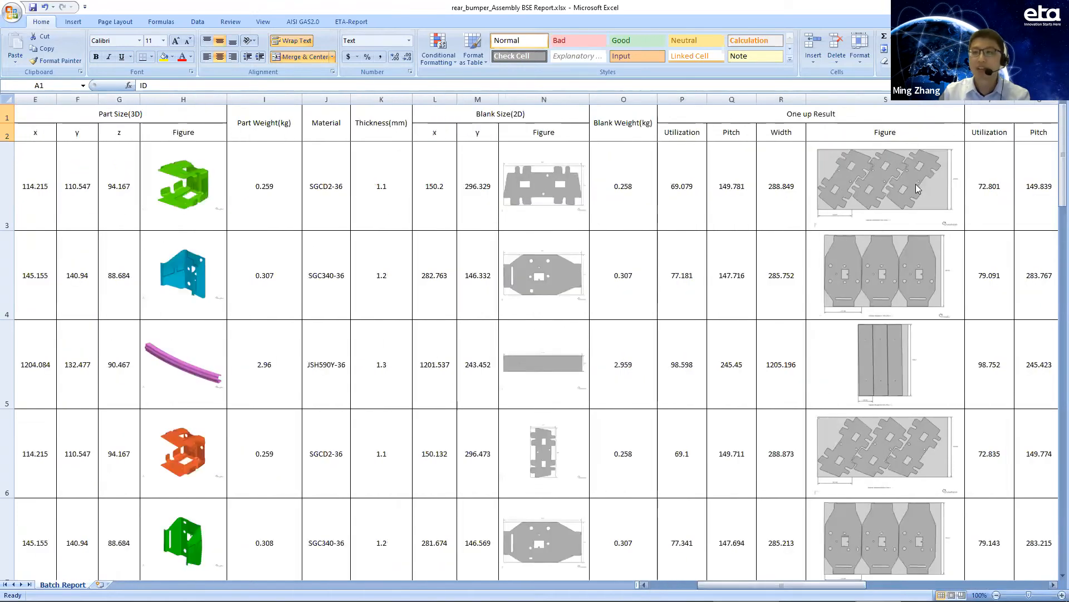
Switch to the empty Dynaform window, create the Blank Size Engineering project roof_parts in MM,S,TONNE units, and start it with Assembly BSE
key(alt+Tab)
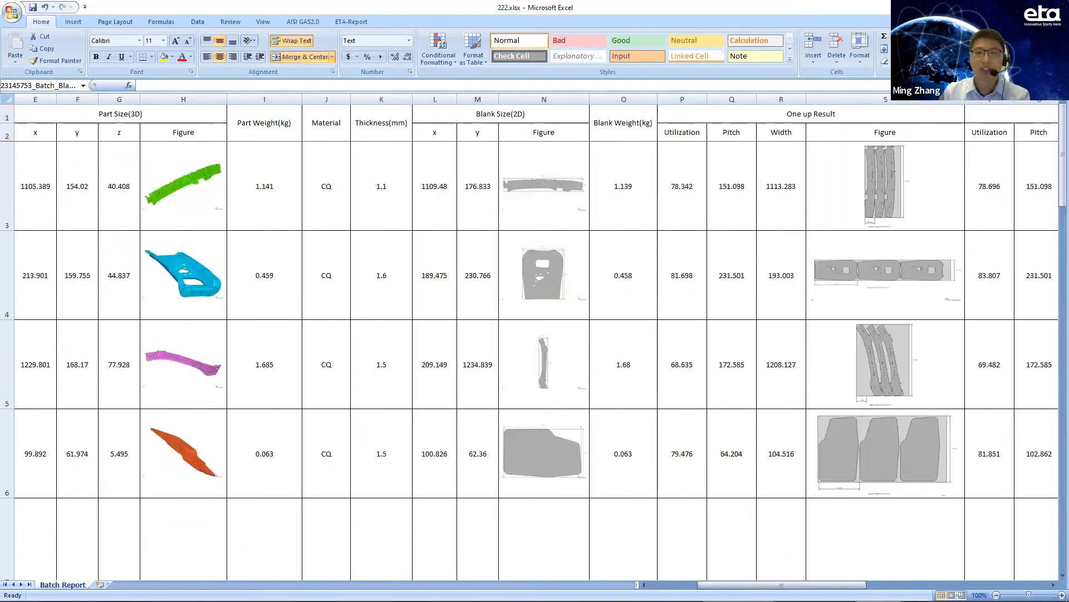
click(543, 451)
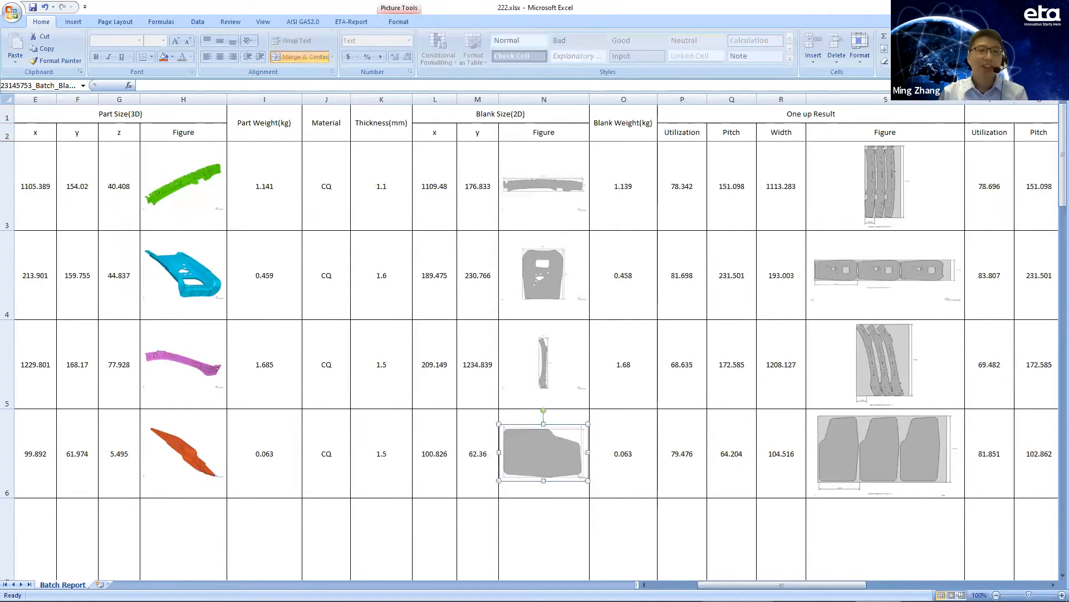
key(alt+Tab)
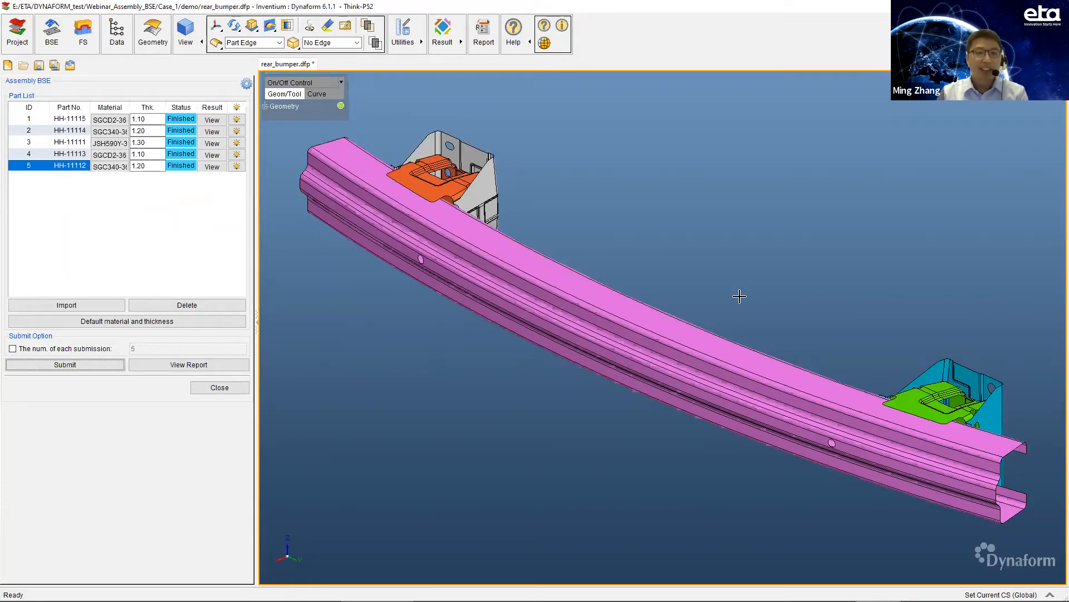
mouse_move(446, 600)
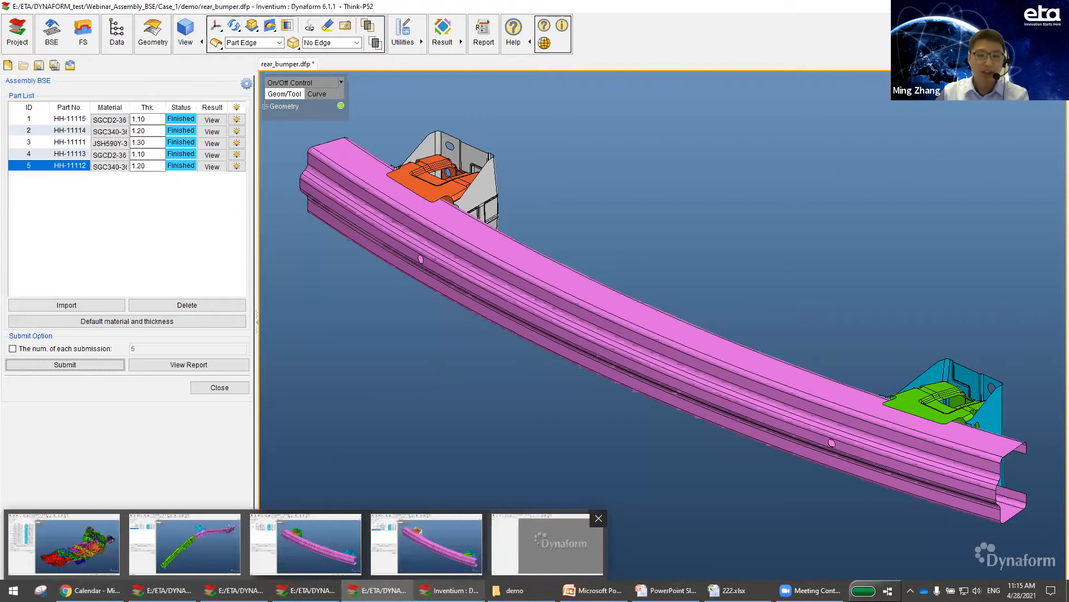
click(548, 543)
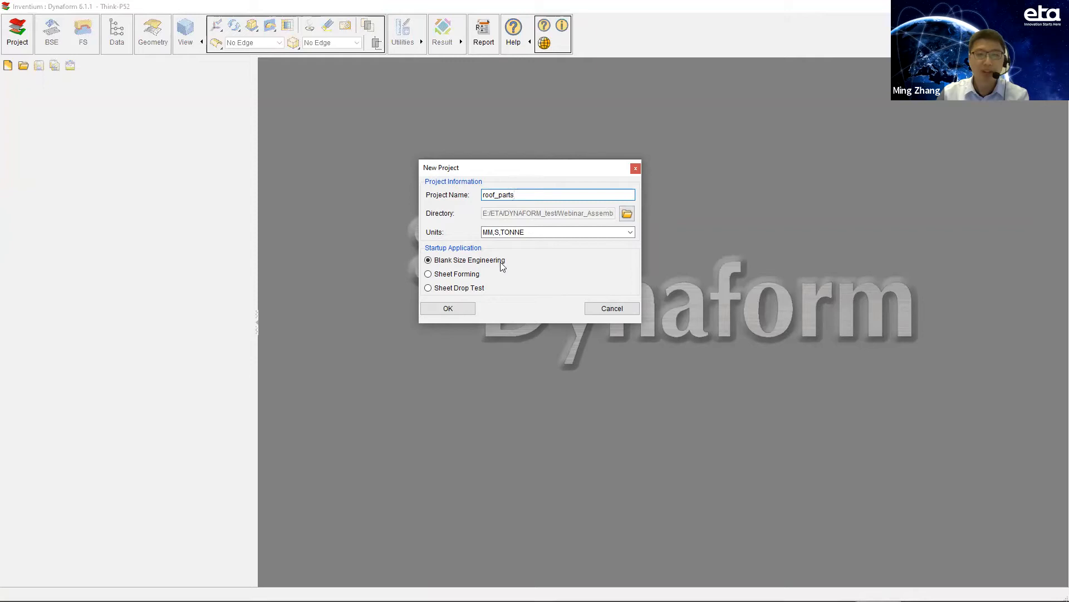
click(455, 309)
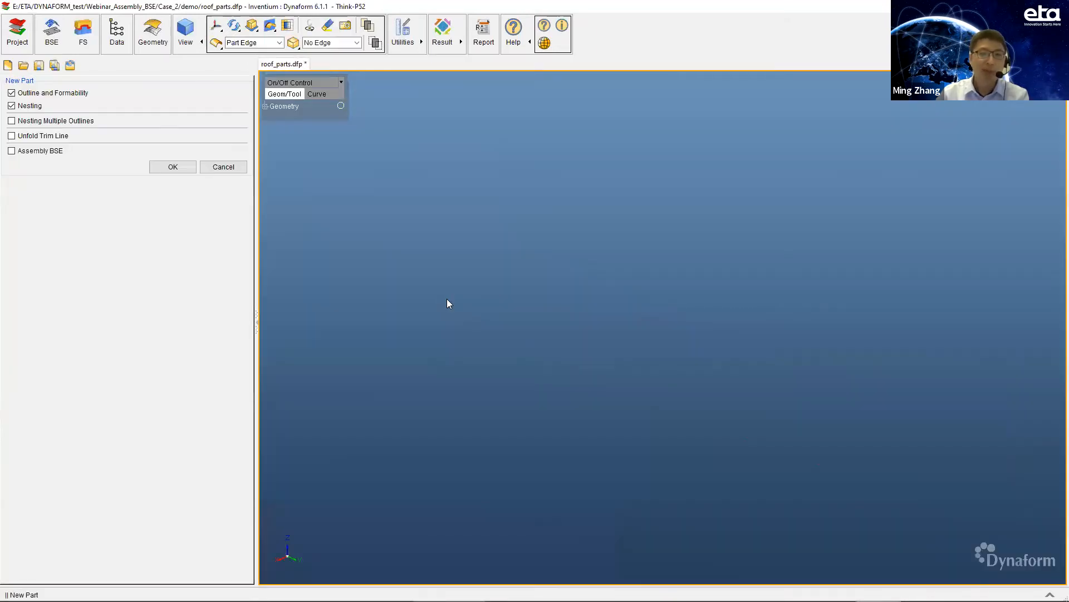
click(34, 154)
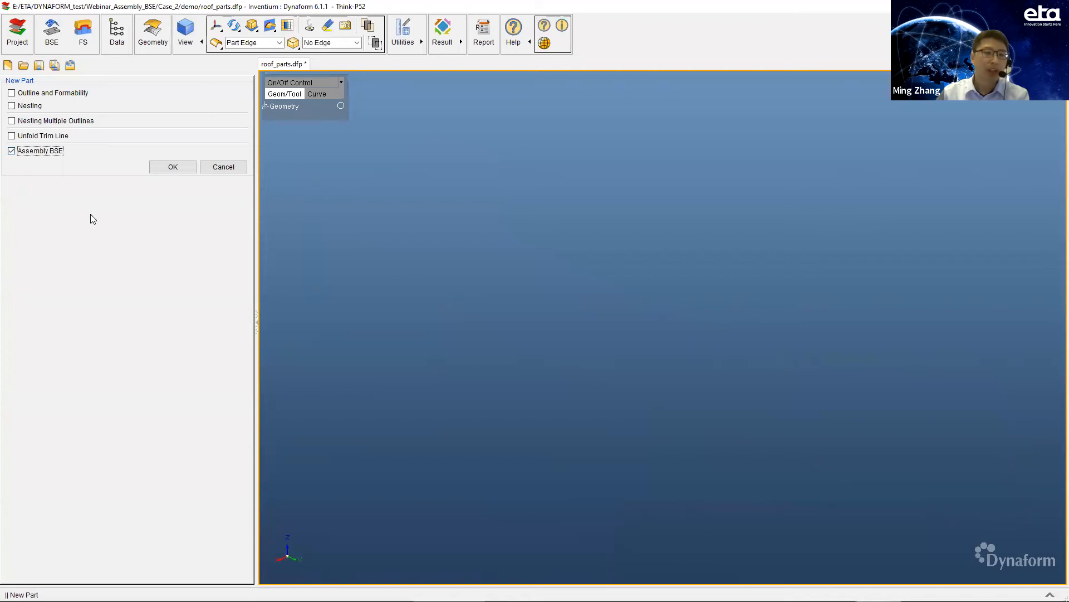
click(172, 170)
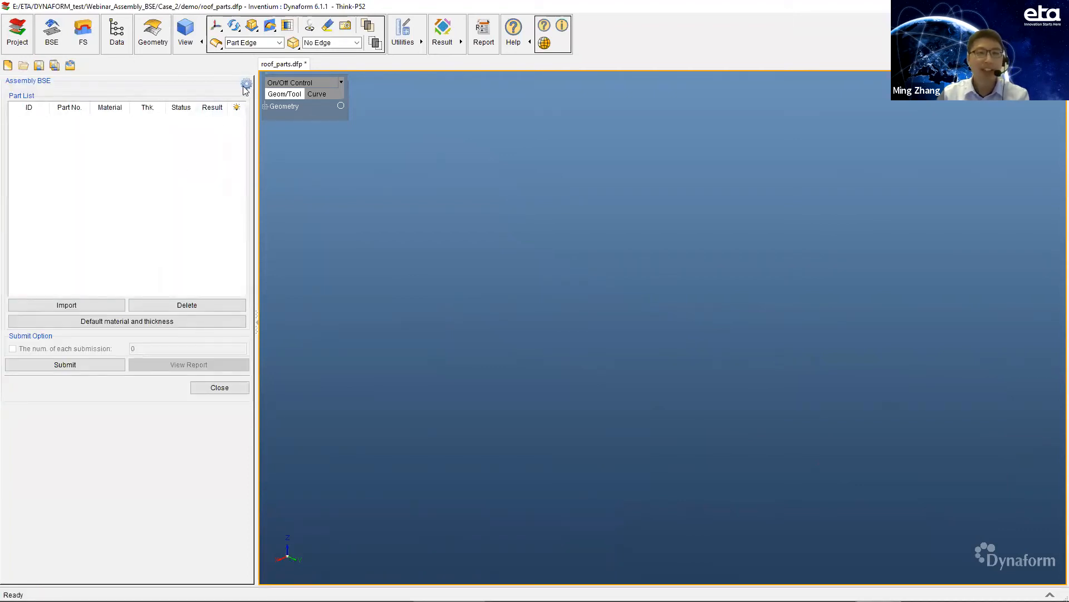
Review the geometry, material, nesting and report settings of the roof_parts Assembly BSE setup, and close the settings
click(246, 85)
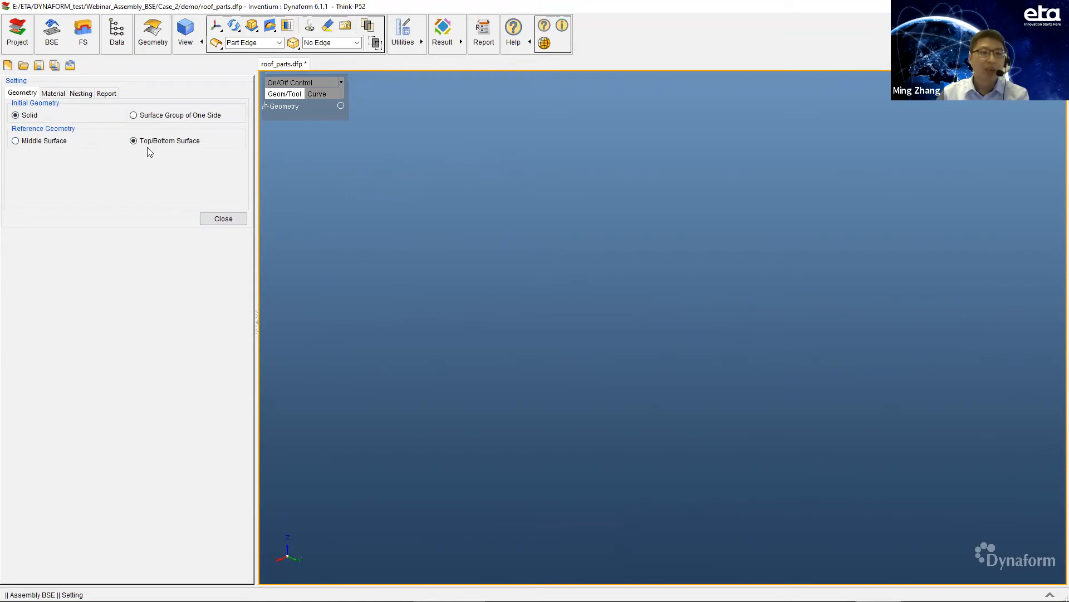
click(54, 93)
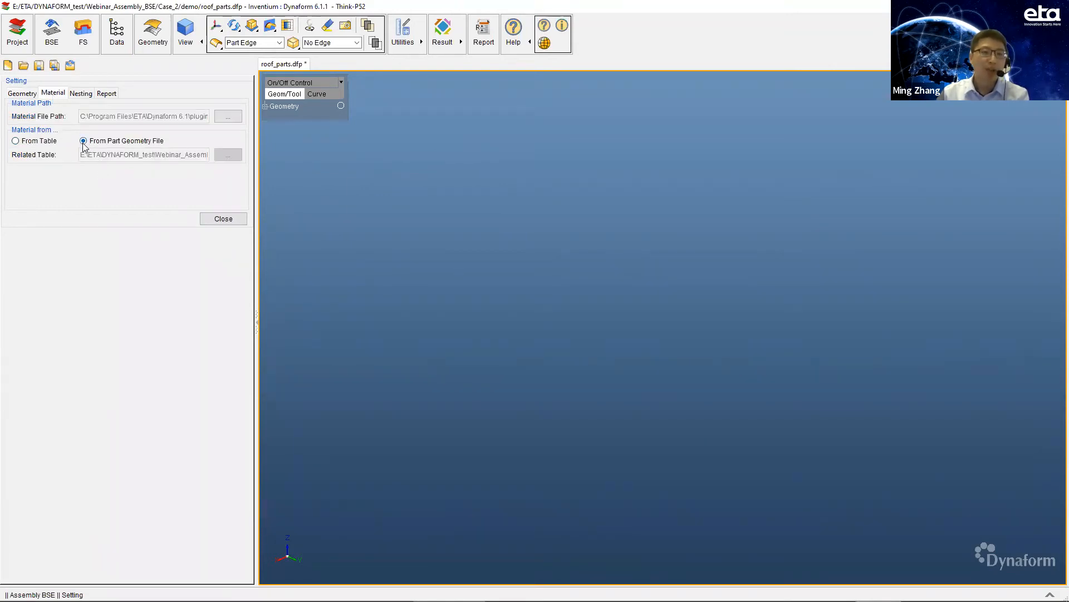
click(82, 94)
click(106, 95)
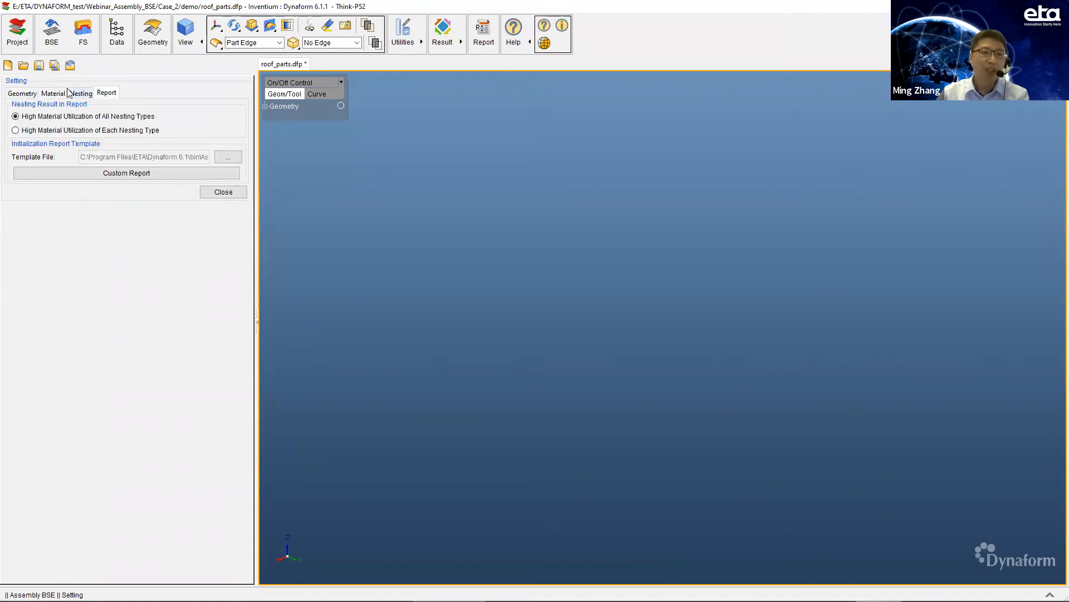
click(229, 193)
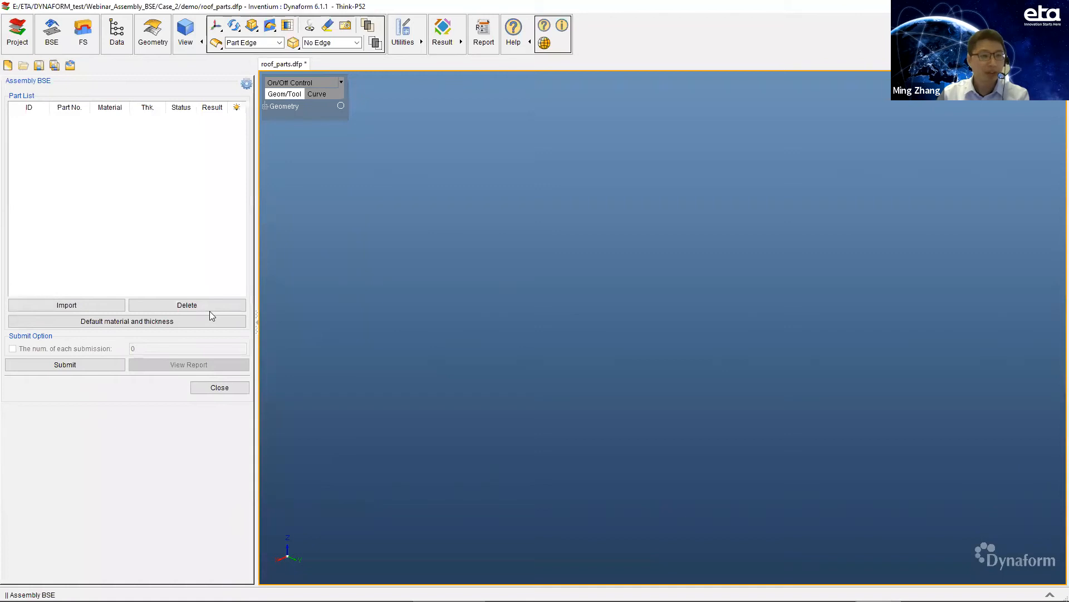
click(78, 306)
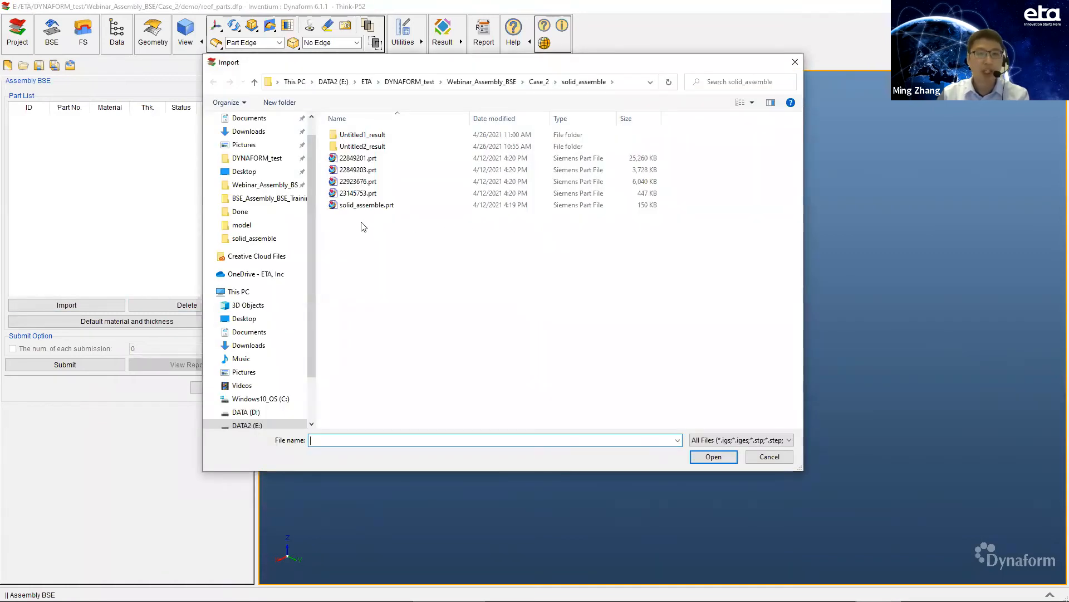
click(373, 206)
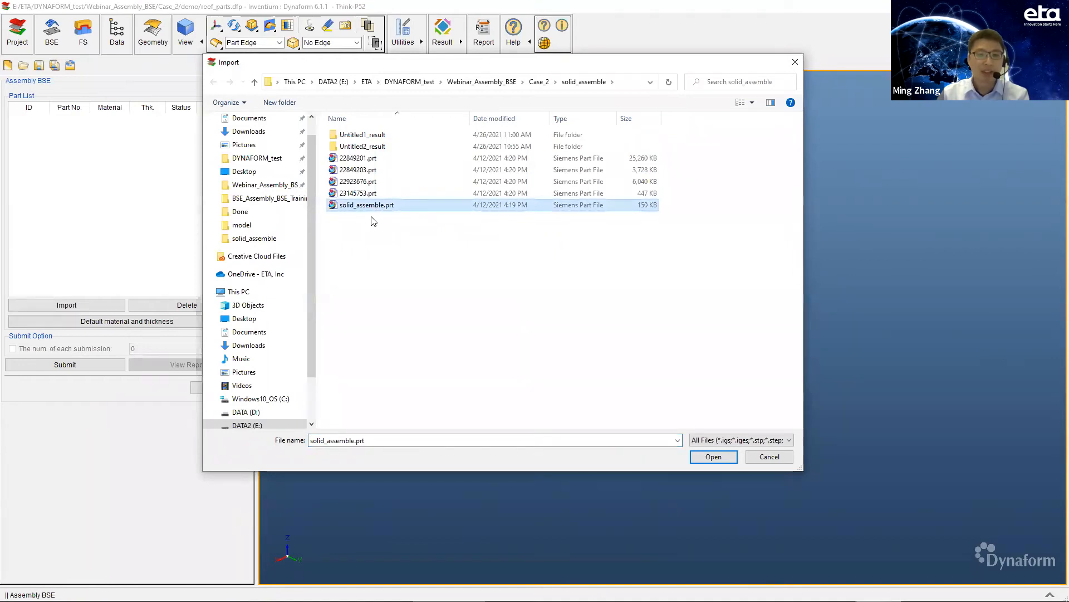
click(793, 63)
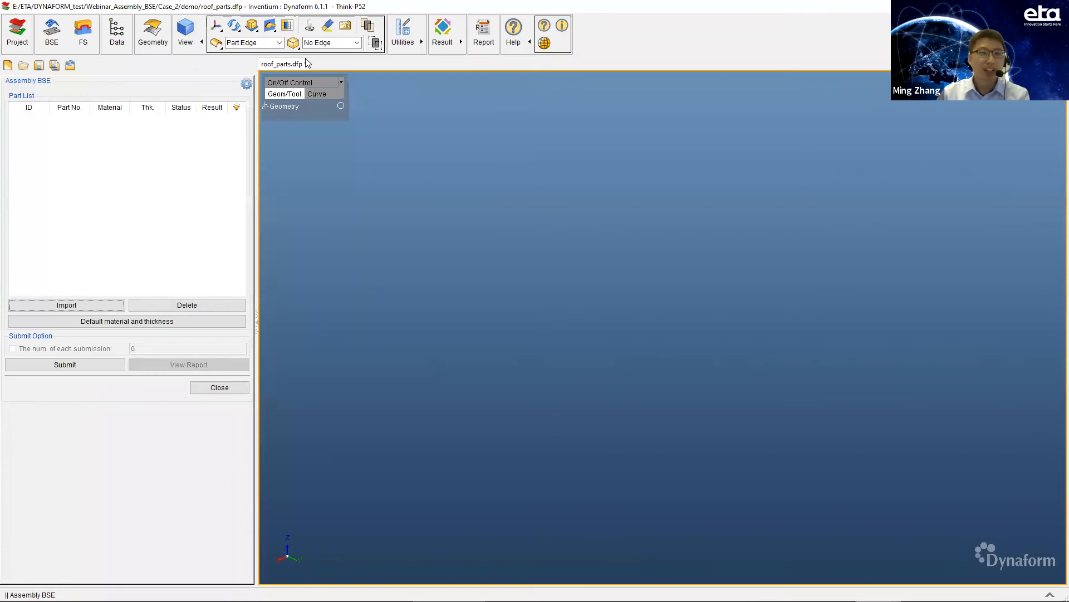
Close the roof_parts model and open the model Untitled2.dfp from the Case_2/import folder
right_click(288, 64)
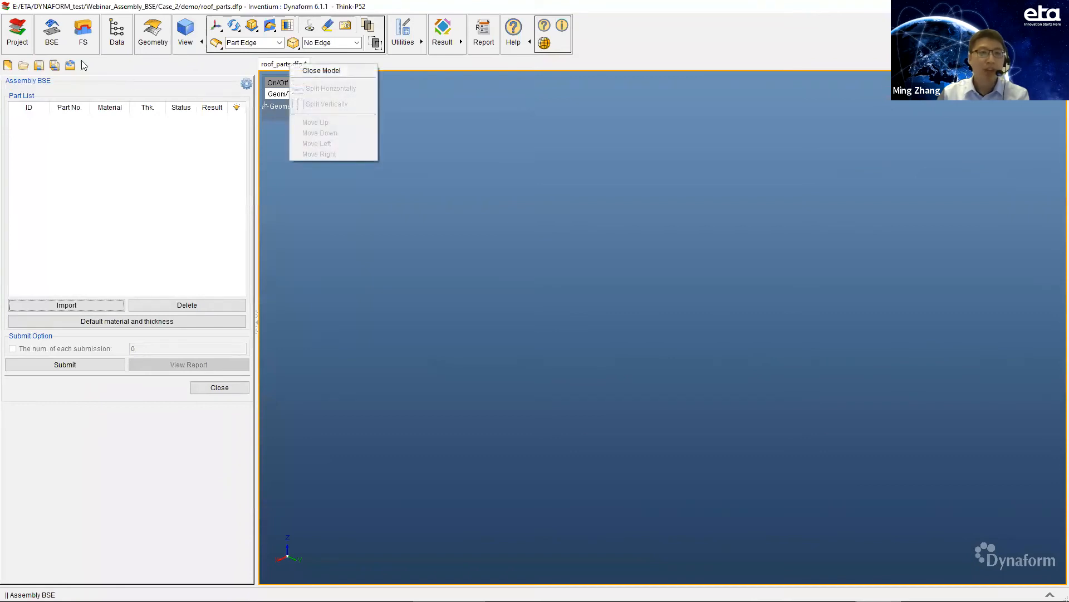
click(337, 72)
click(550, 347)
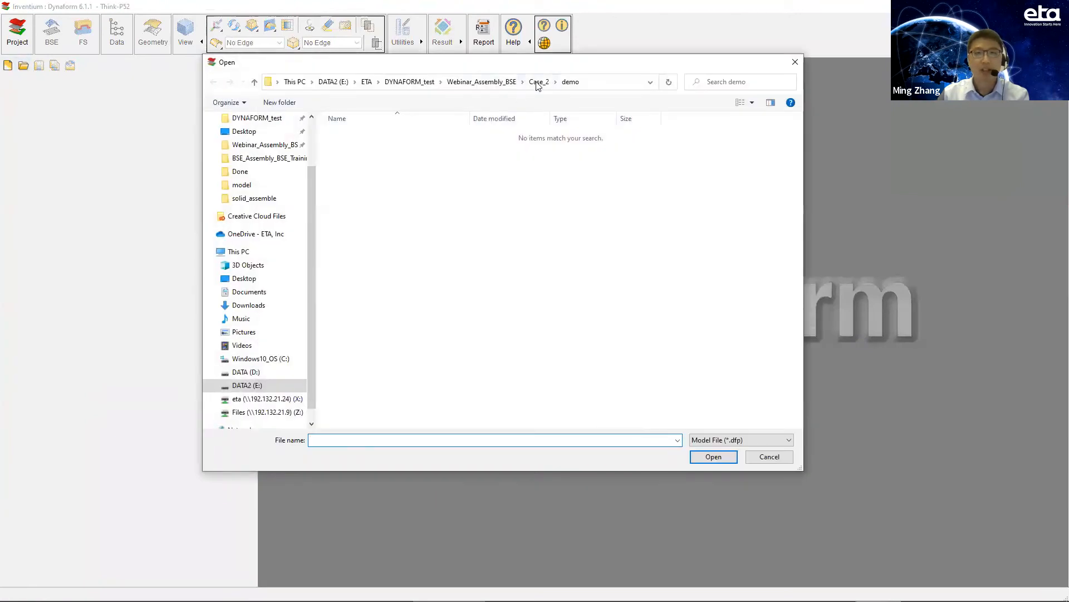
click(537, 83)
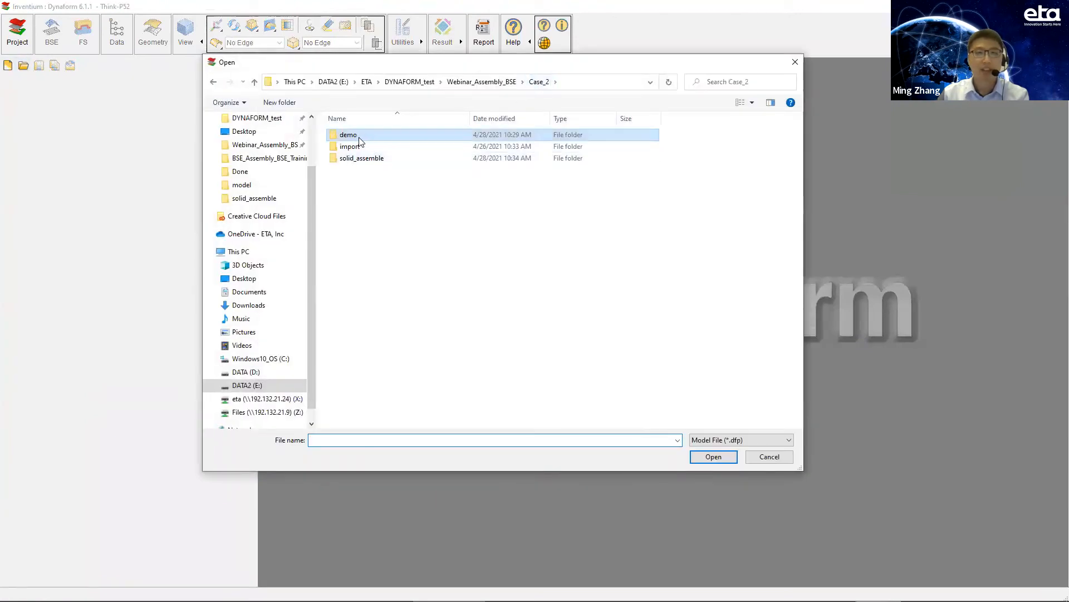
double_click(360, 146)
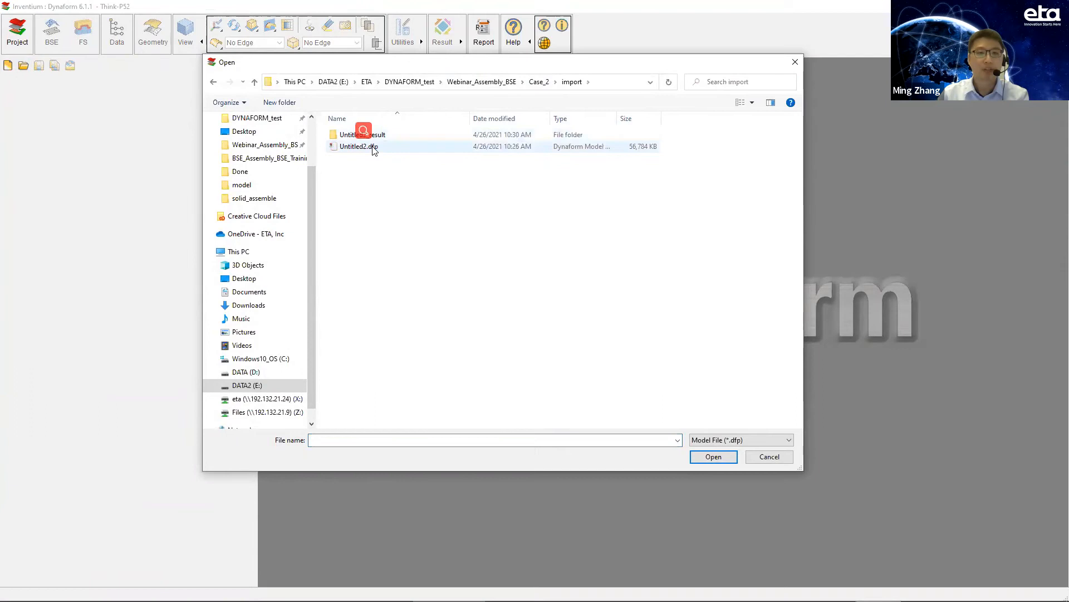
double_click(368, 147)
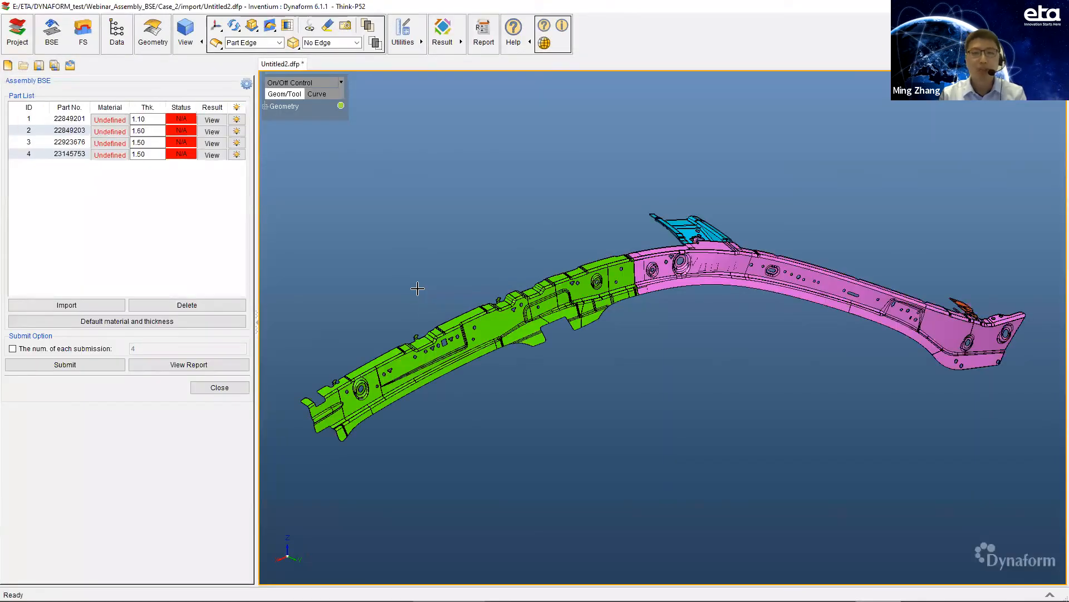
Inspect the imported roof parts from several angles and view the material library for part 22849201 without assigning a material
middle_drag(453, 324, 481, 317)
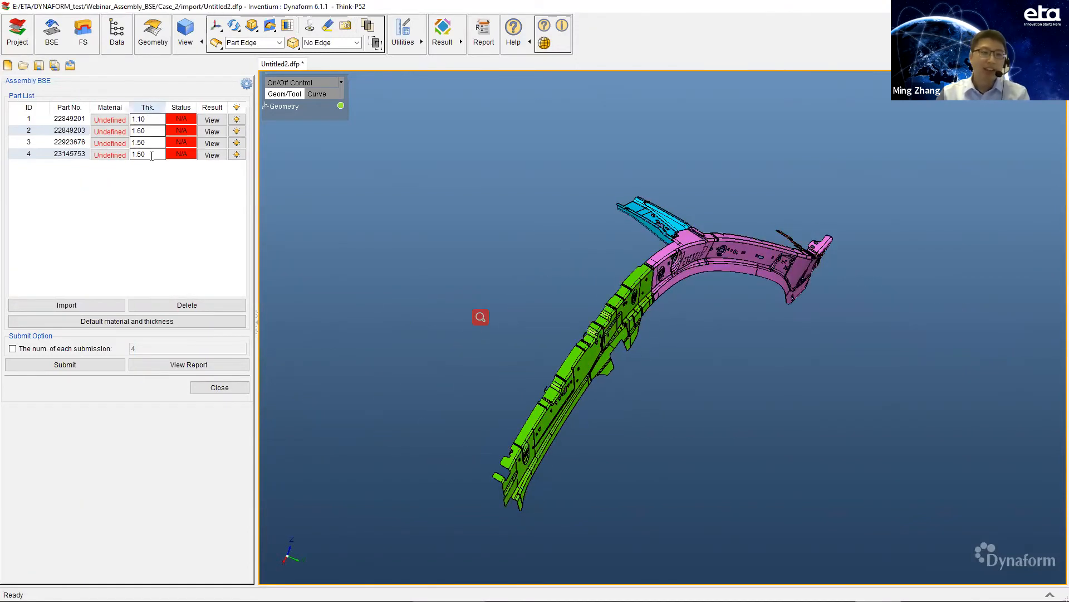
scroll(655, 251, up, 5)
middle_drag(656, 251, 767, 340)
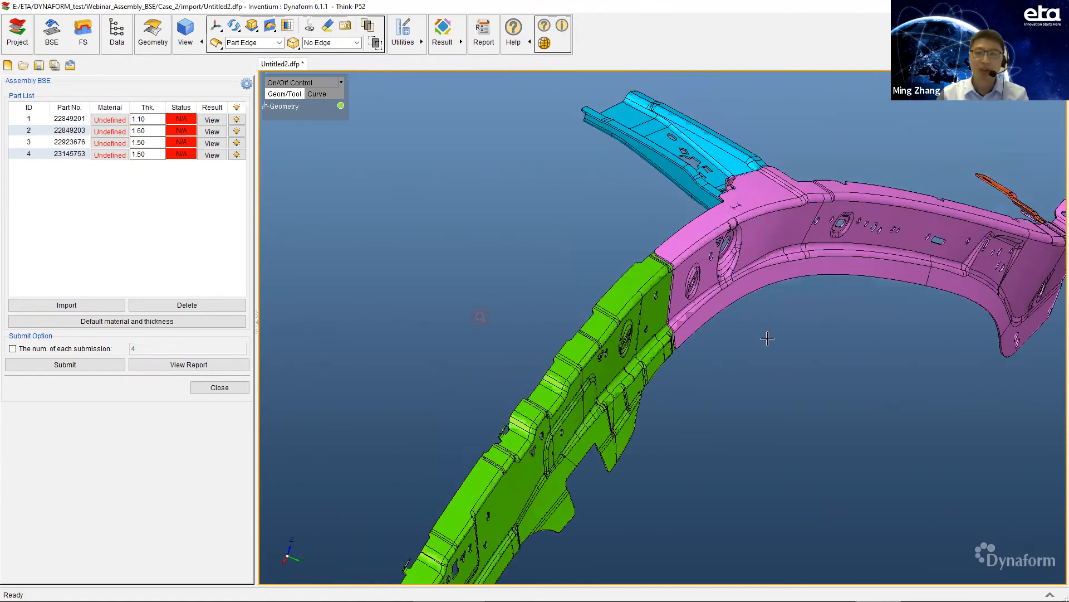
scroll(666, 334, up, 4)
middle_drag(667, 335, 138, 166)
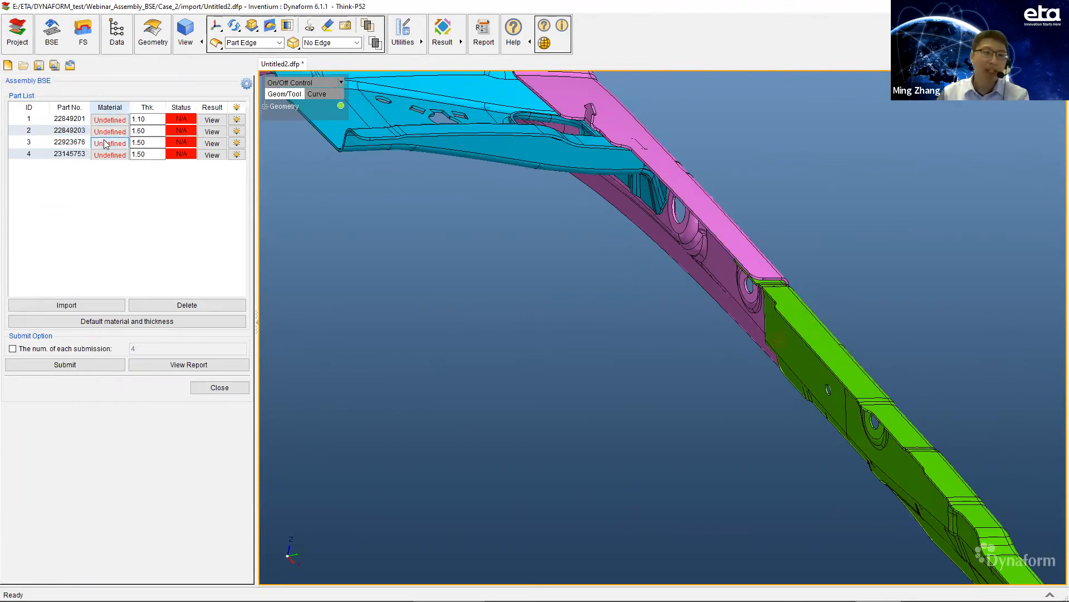
click(113, 120)
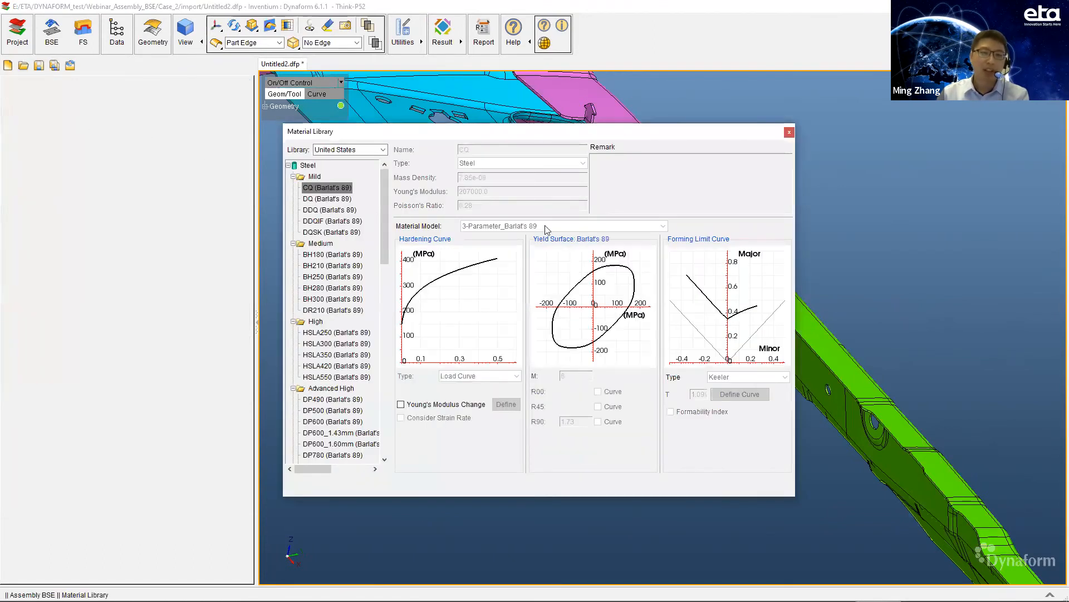
click(789, 133)
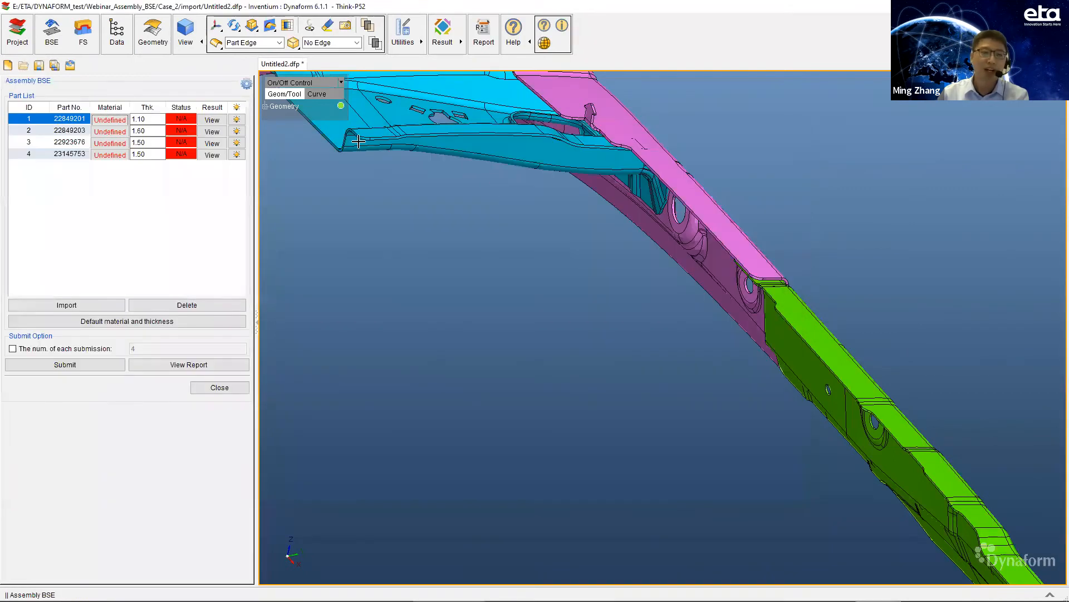
Assign the mild steel CQ (Barlat's 89) as the default material of the listed parts
click(121, 324)
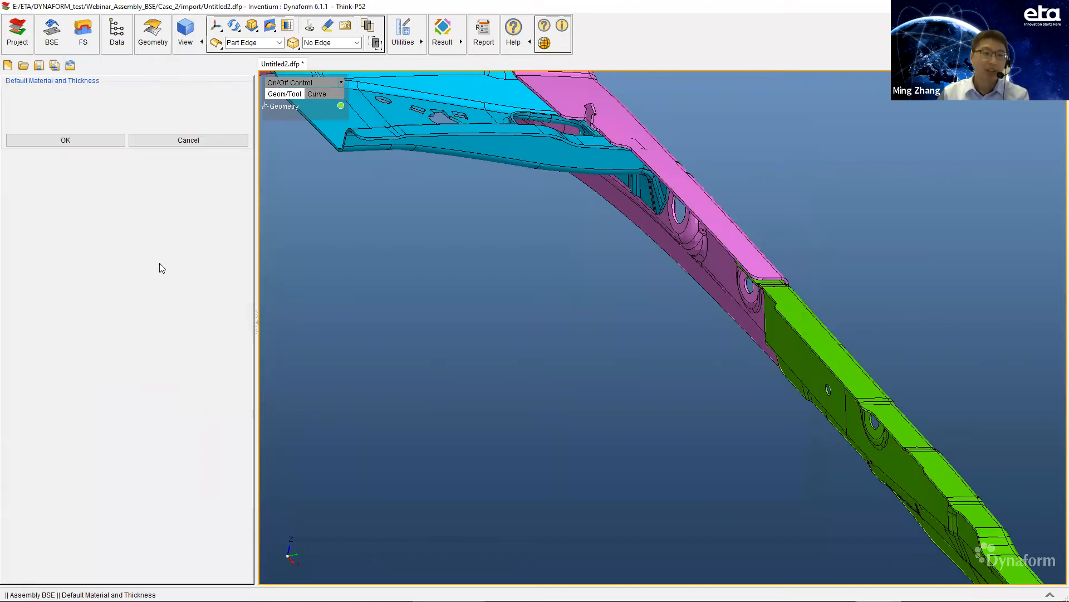
click(188, 95)
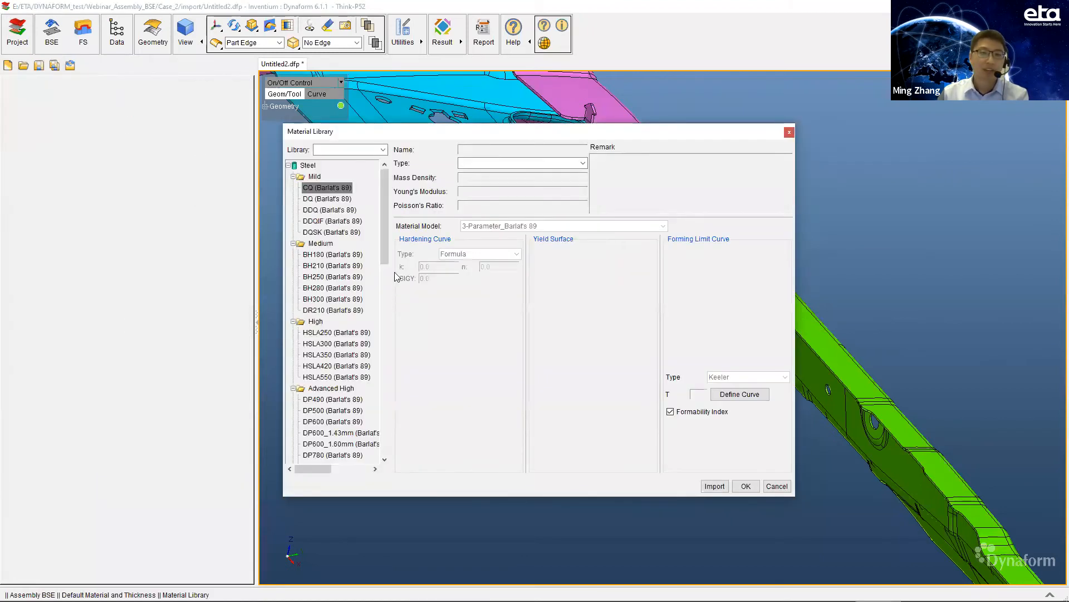
double_click(317, 187)
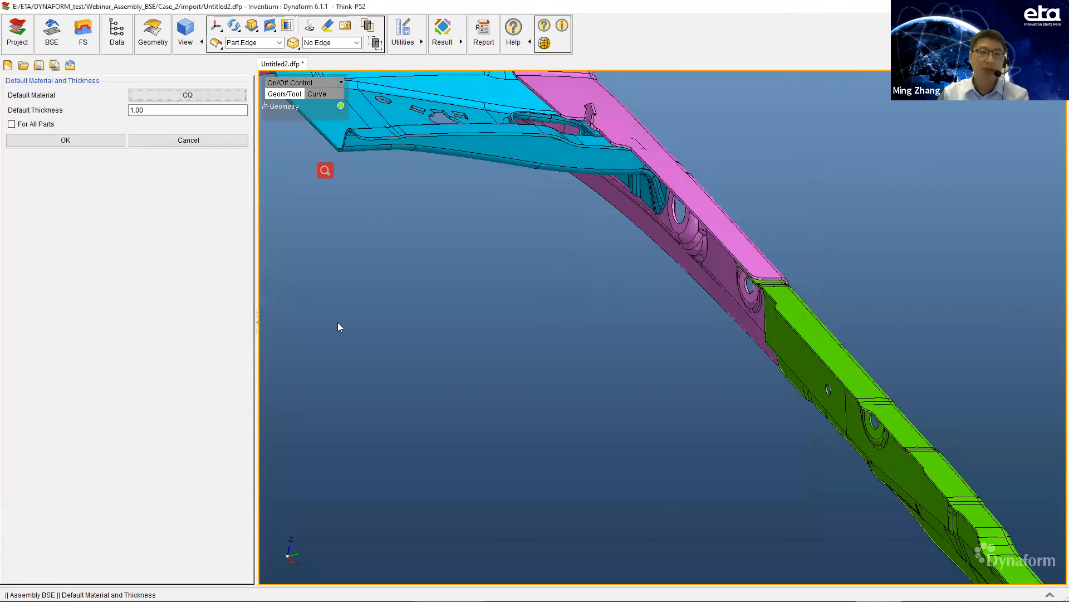
click(55, 140)
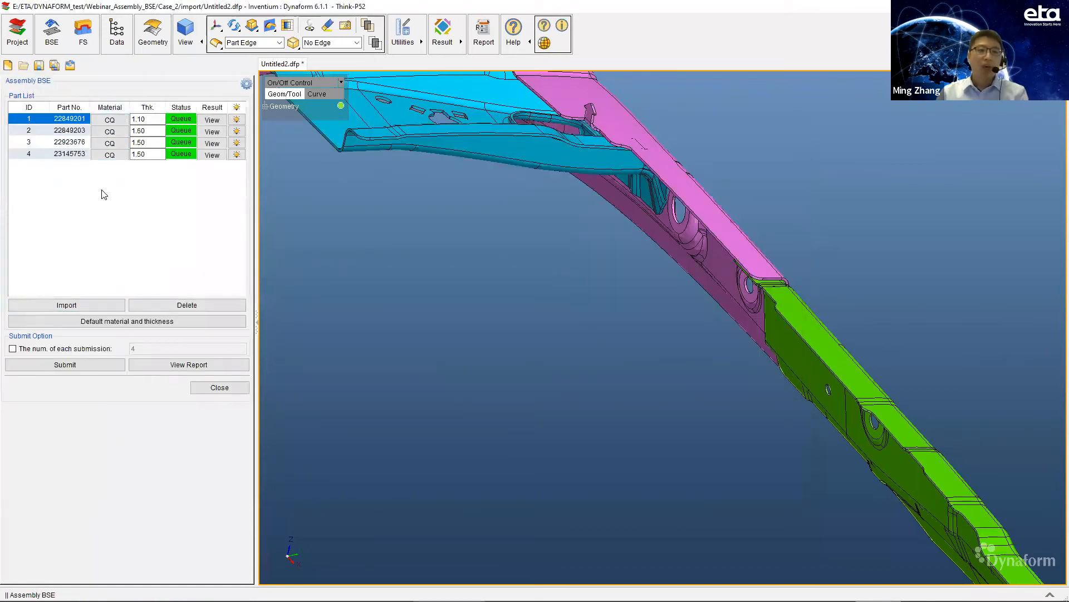
Switch to the Dynaform window with the calculated roof parts project Untitled2.dfp from the Case_2/solid_assemble folder
click(68, 306)
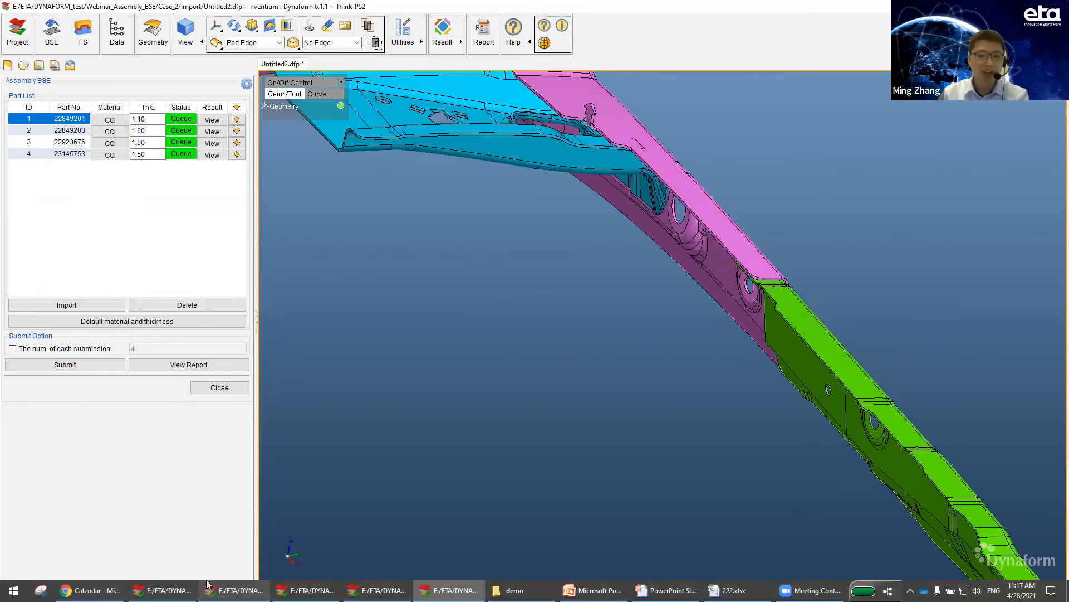
mouse_move(306, 590)
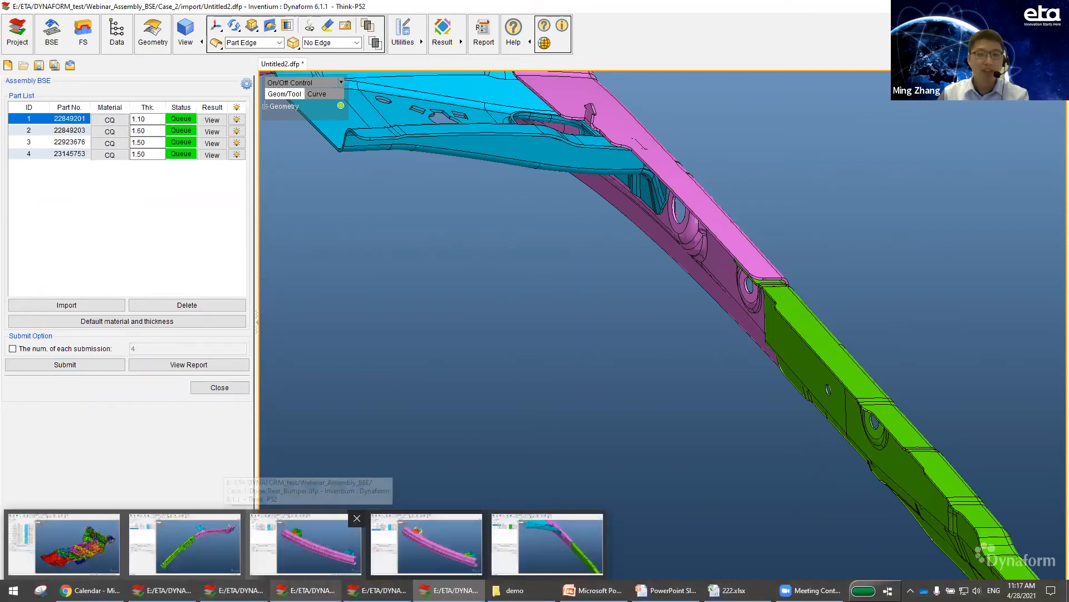
click(305, 545)
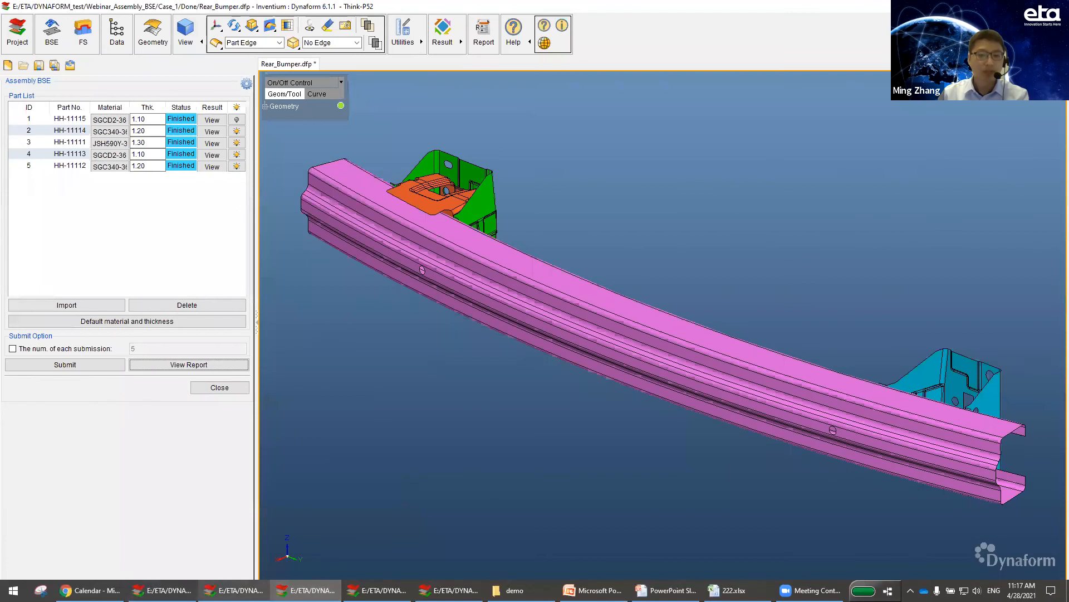
click(234, 590)
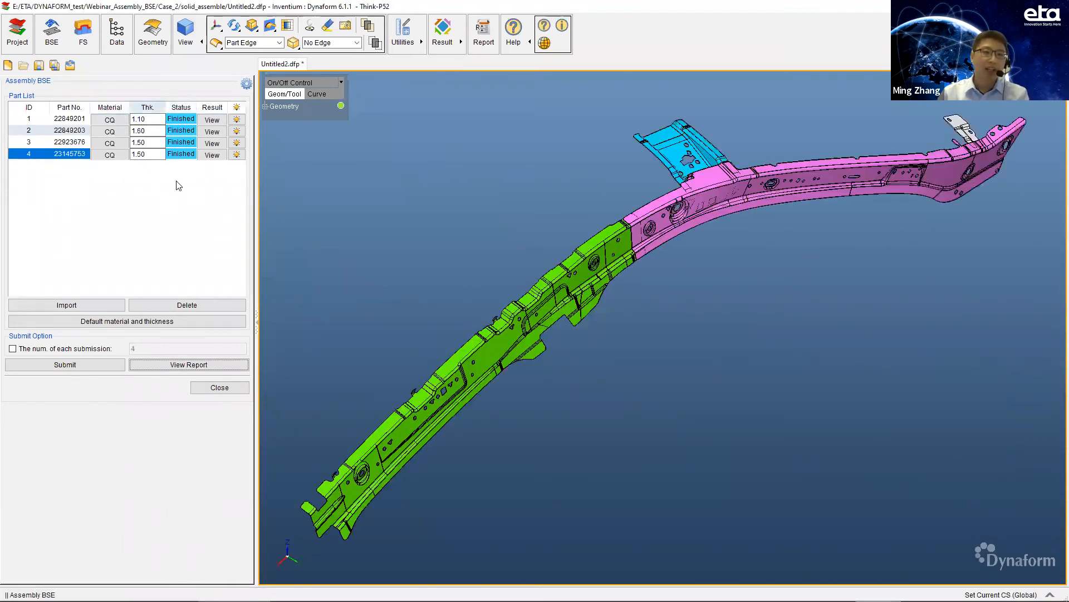
Open the roof parts' Excel batch report, examine part 23145753's blank and nesting results against the 222.xlsx report, and return to Dynaform
click(189, 365)
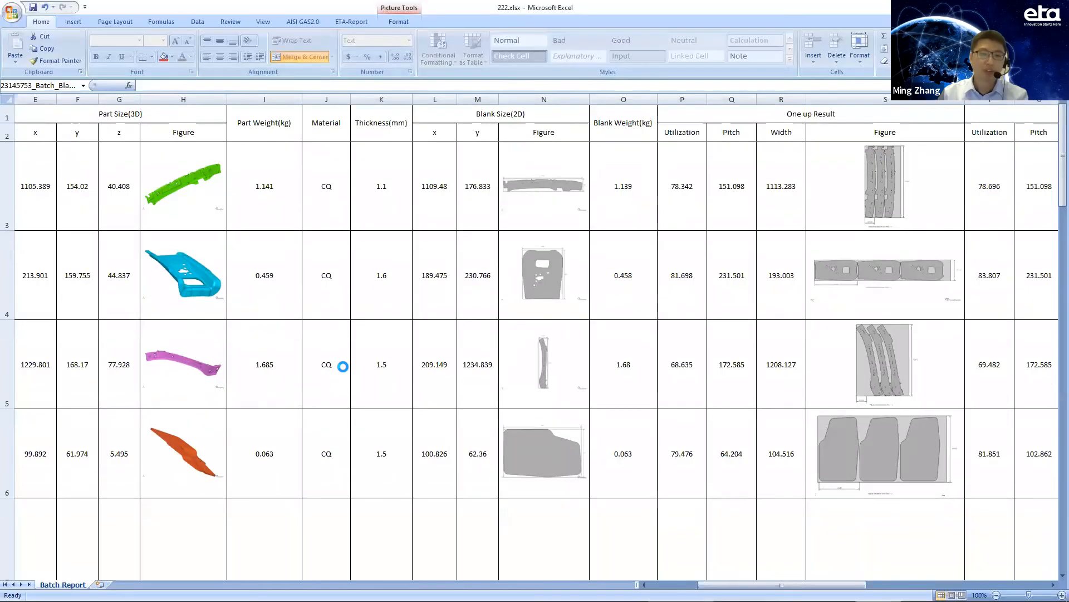
scroll(721, 294, down, 2)
scroll(720, 294, up, 2)
scroll(721, 293, down, 1)
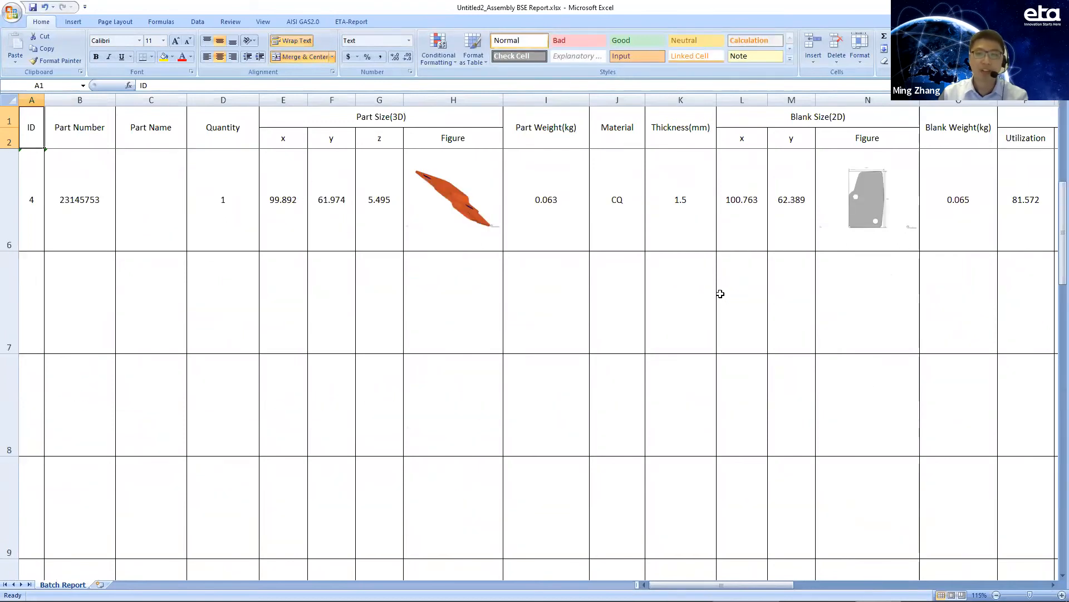
scroll(720, 293, up, 1)
click(9, 501)
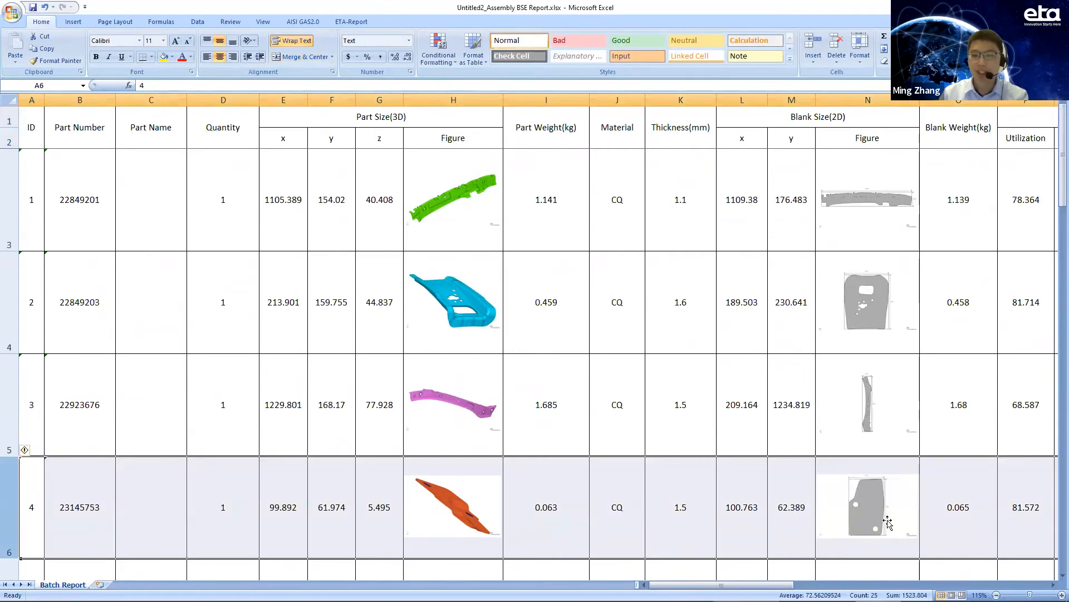
drag(696, 585, 889, 585)
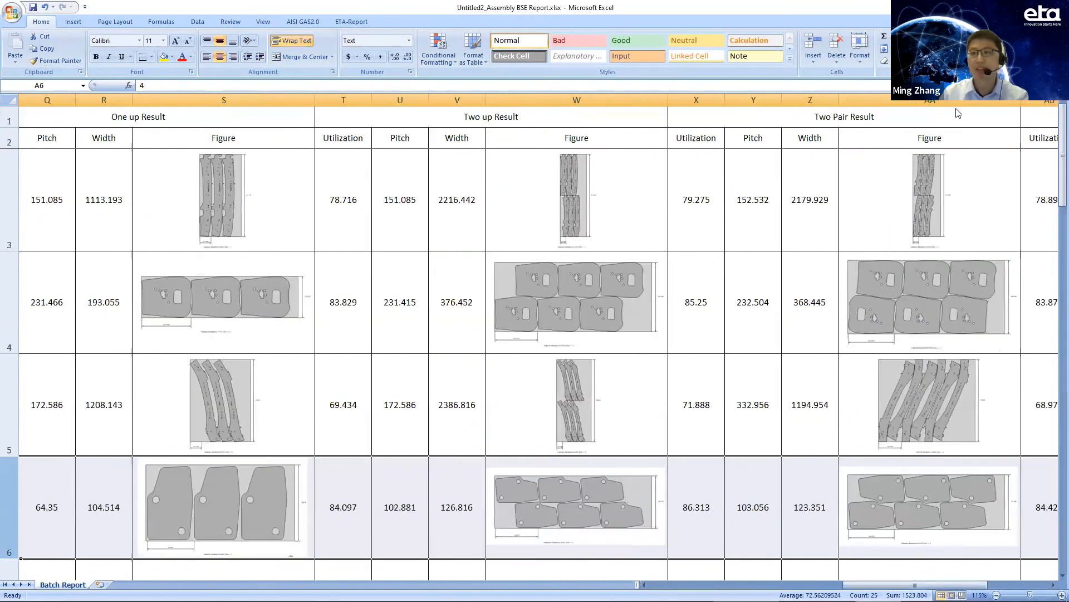
key(alt+Tab)
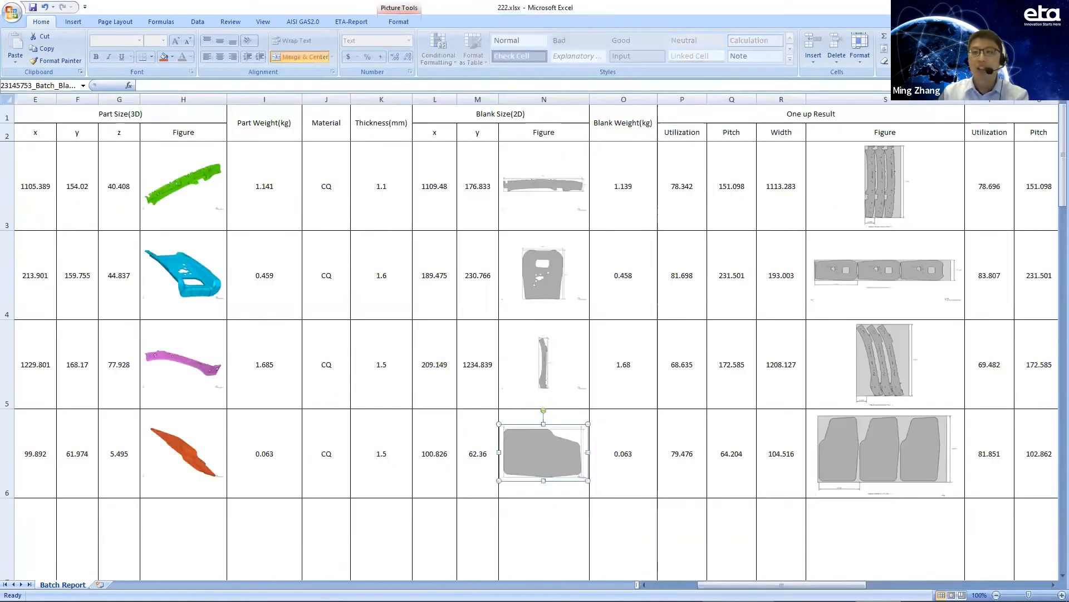
key(alt+Tab)
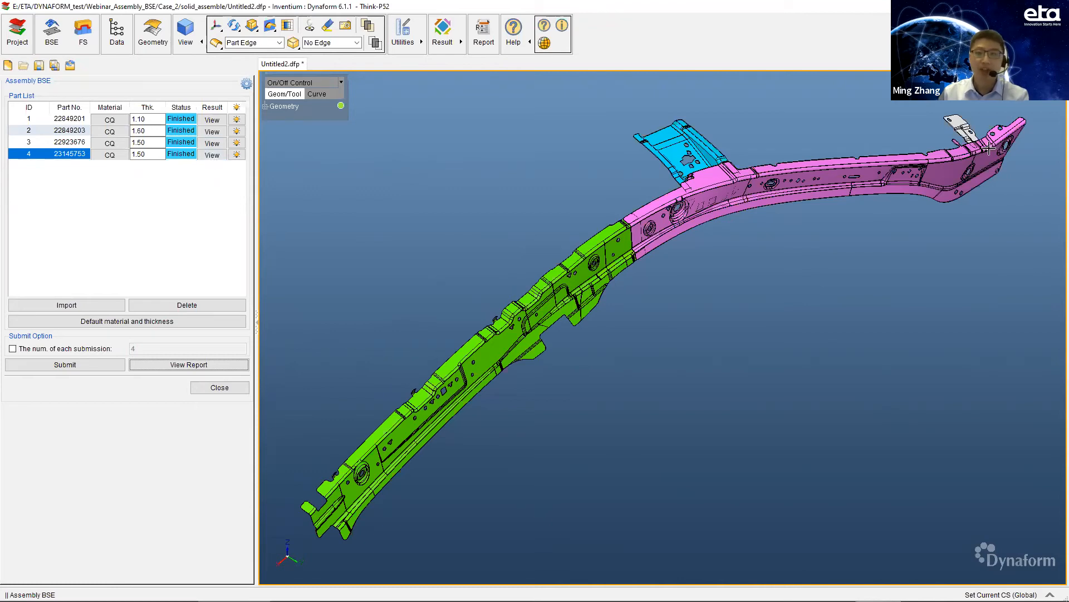
Locate the small bracket 23145753 in the model, open its Blank Size Engineering result, and view its tipping settings
click(960, 123)
click(217, 155)
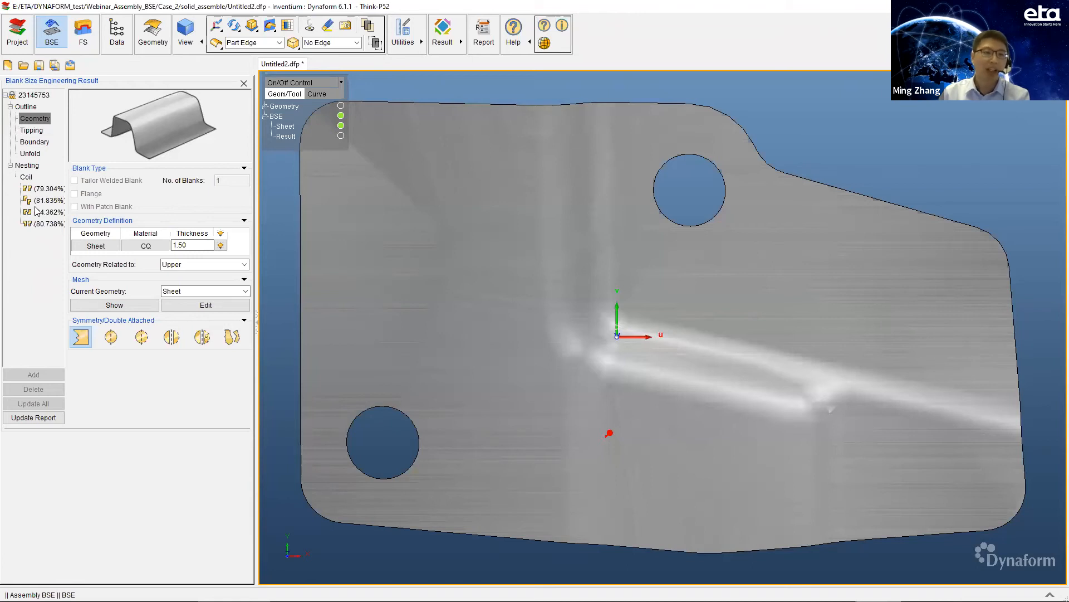
click(34, 131)
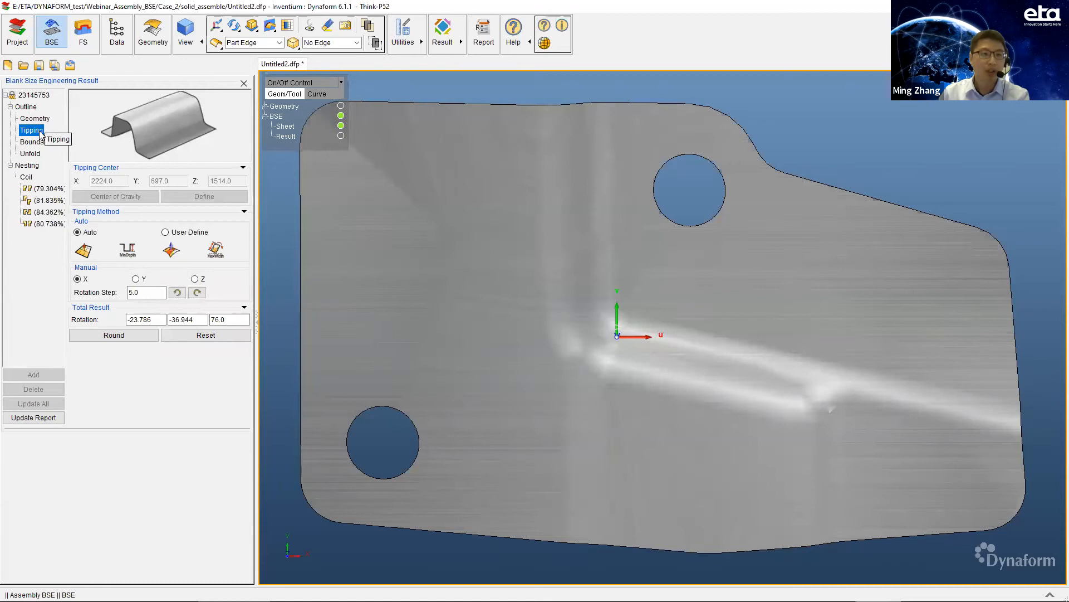
Fill the two inner holes of part 23145753 and update all its unfolding and nesting results
click(34, 142)
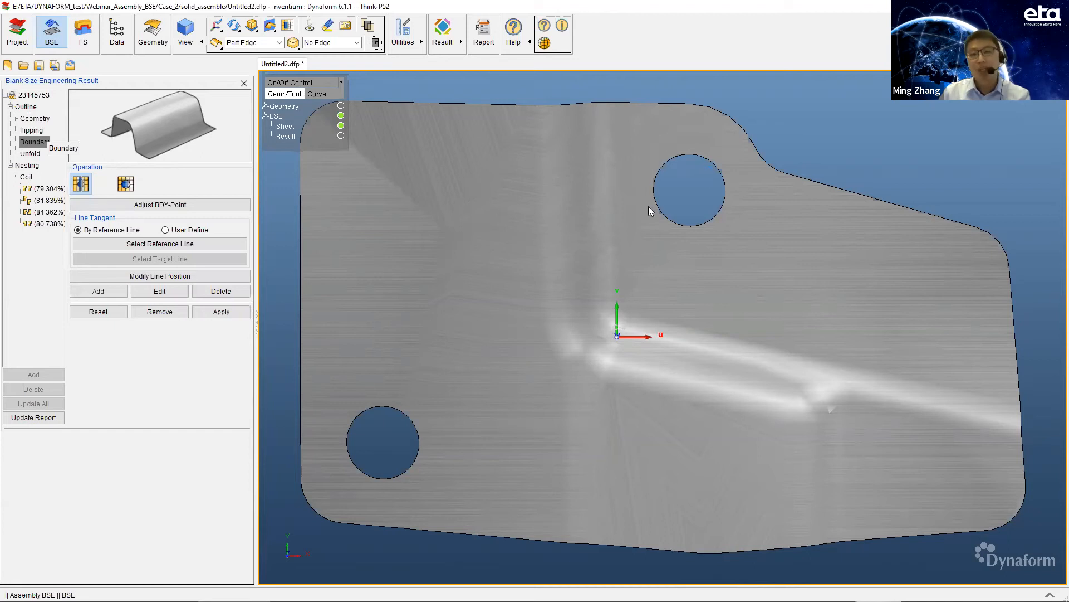
click(126, 185)
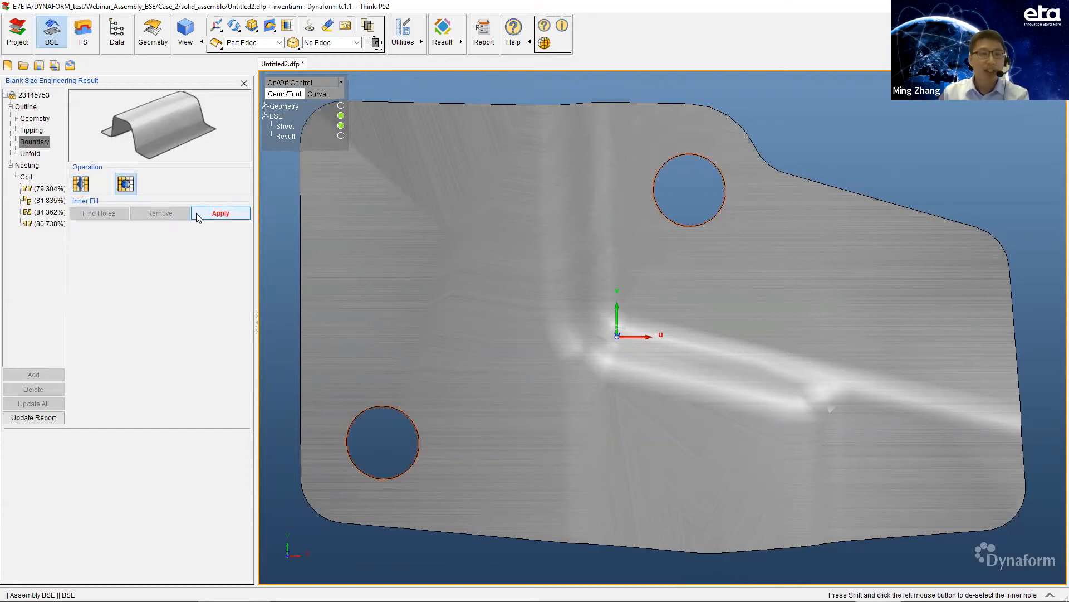
click(226, 213)
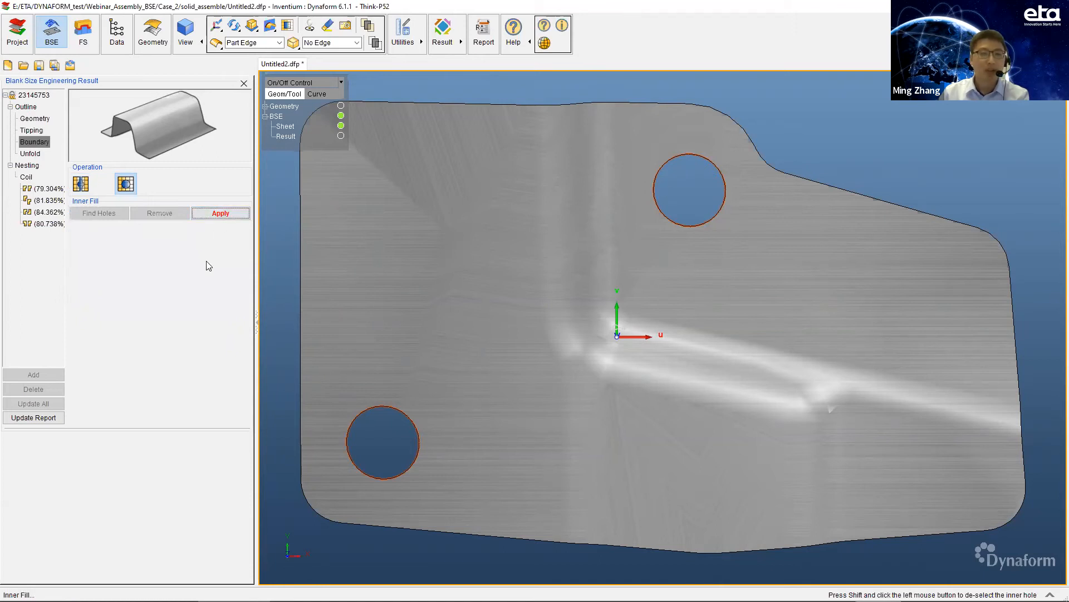
middle_drag(538, 391, 613, 354)
scroll(614, 355, down, 3)
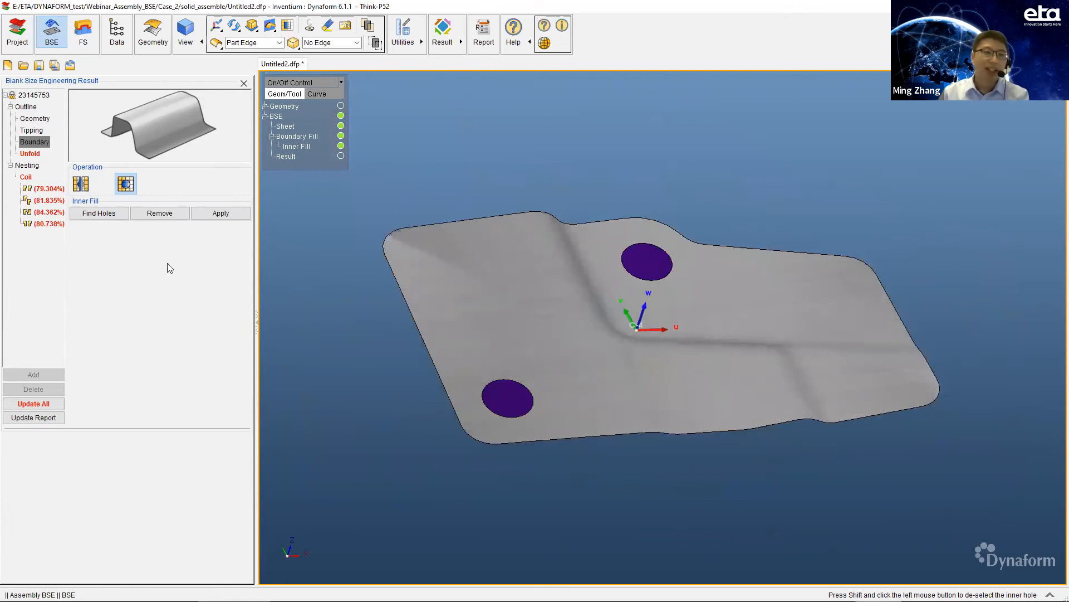
click(34, 155)
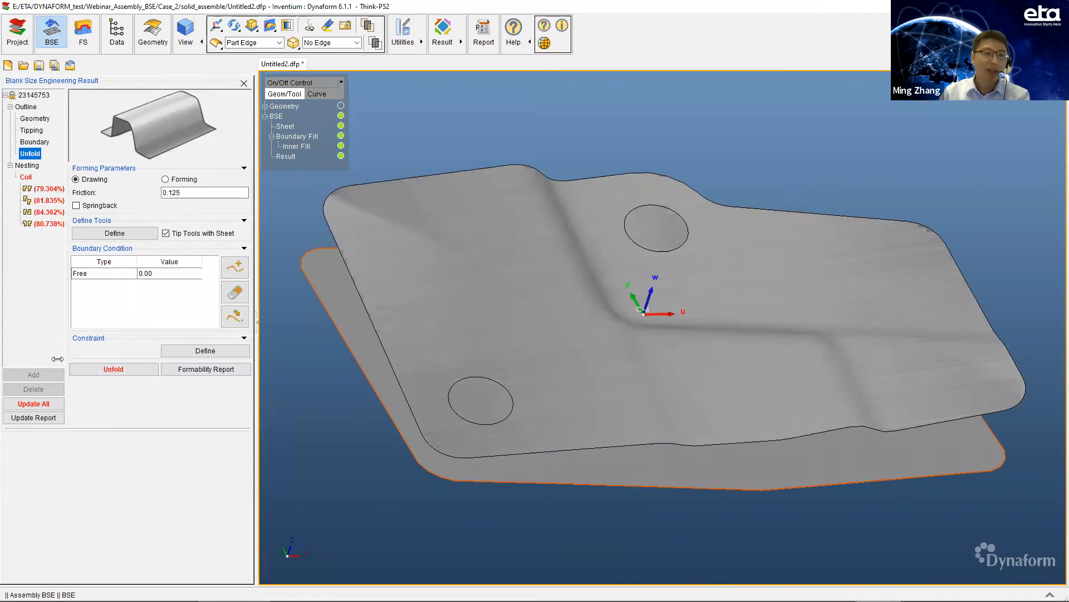
click(33, 405)
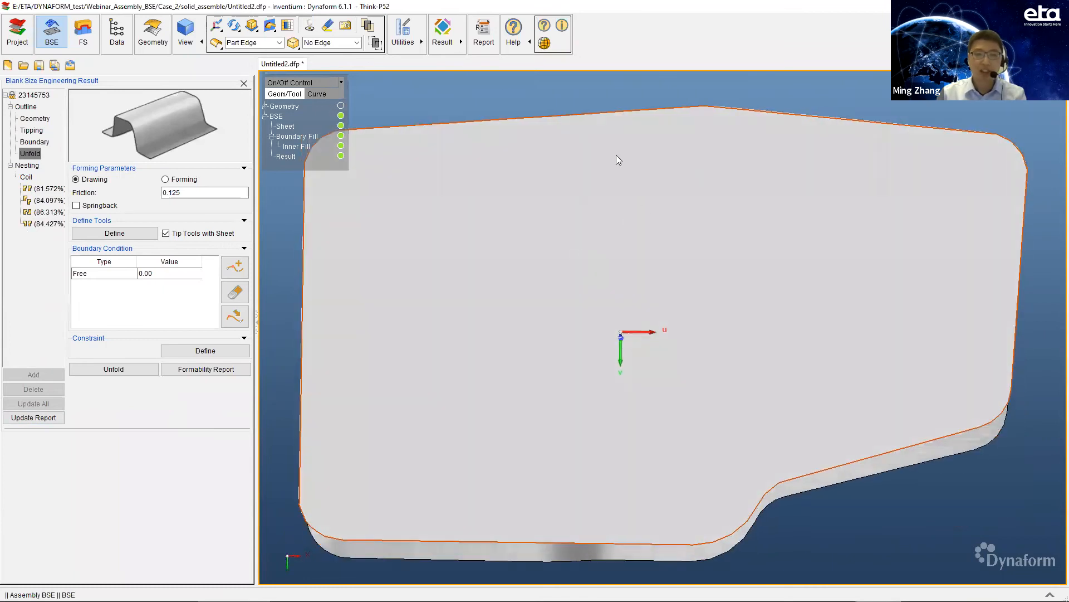
Inspect part 23145753's unfolded blank against its part shape, compare it with the blank and nesting results in 222.xlsx, and return to Dynaform
middle_drag(585, 355, 592, 288)
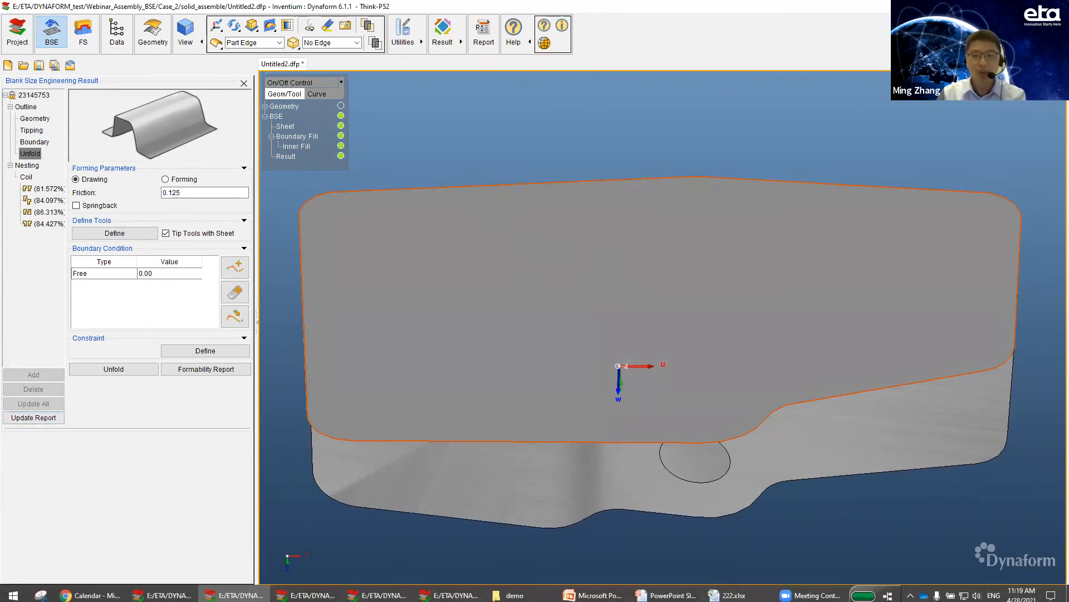
click(730, 590)
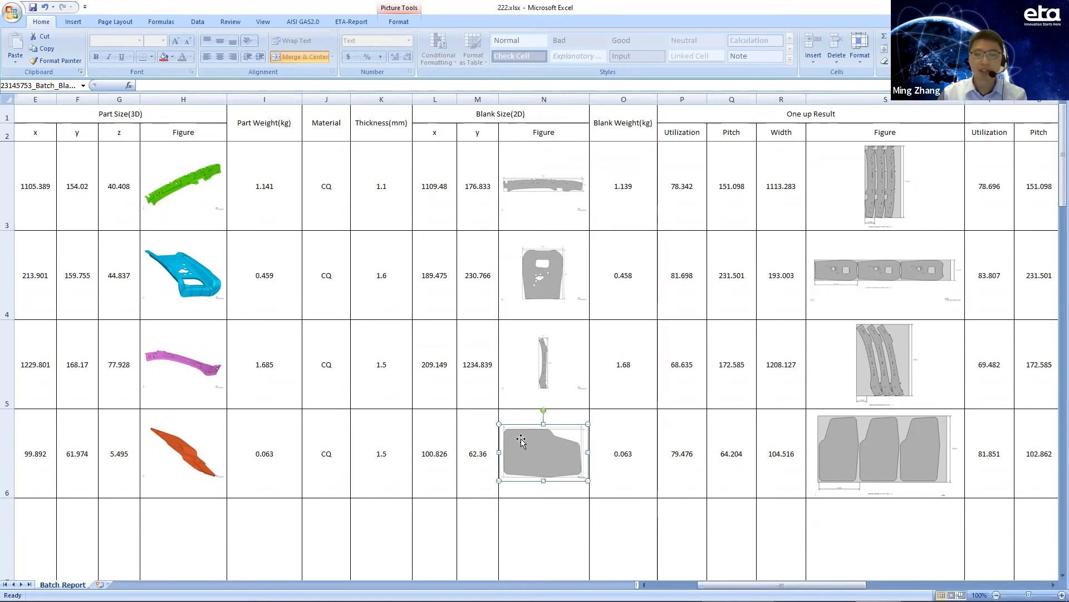
drag(782, 584, 819, 584)
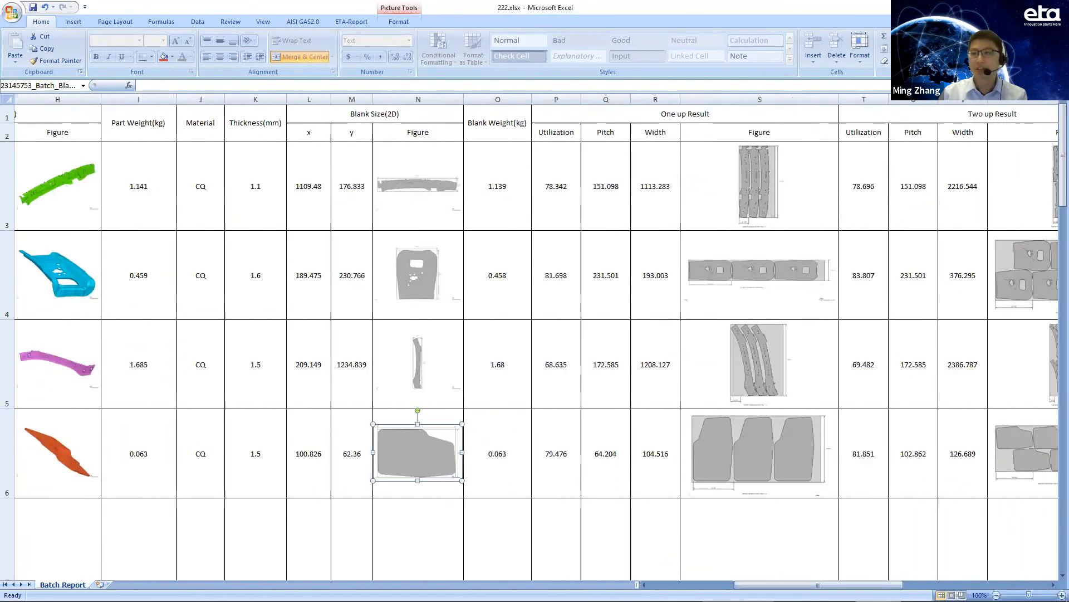
key(alt+Tab)
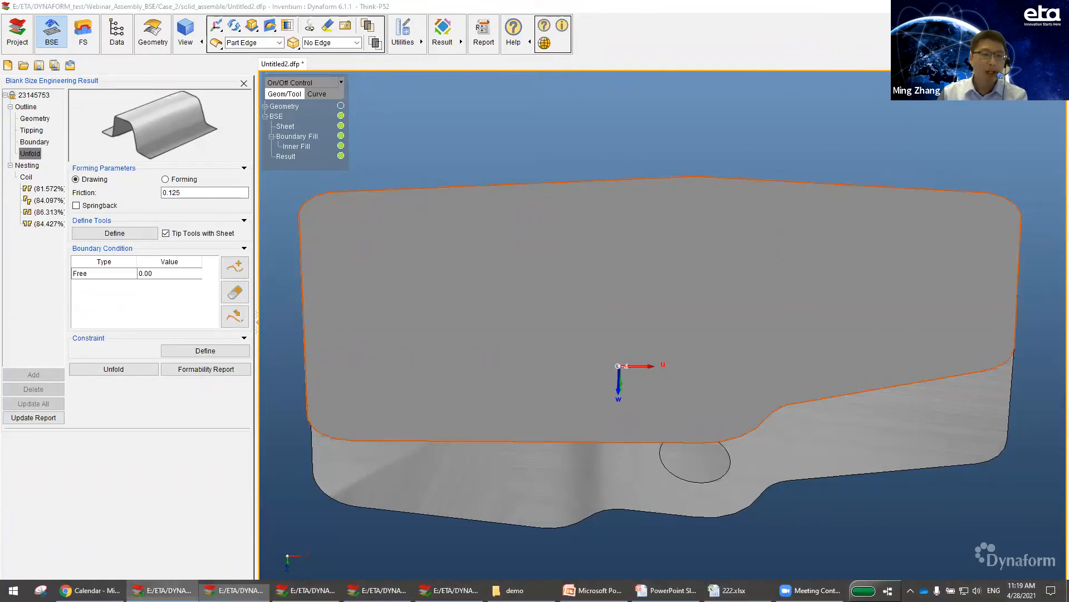
Switch to the Dynaform window with Untitled1.dfp from the Case_3 folder and open its Assembly BSE Excel report at 100% zoom
click(192, 591)
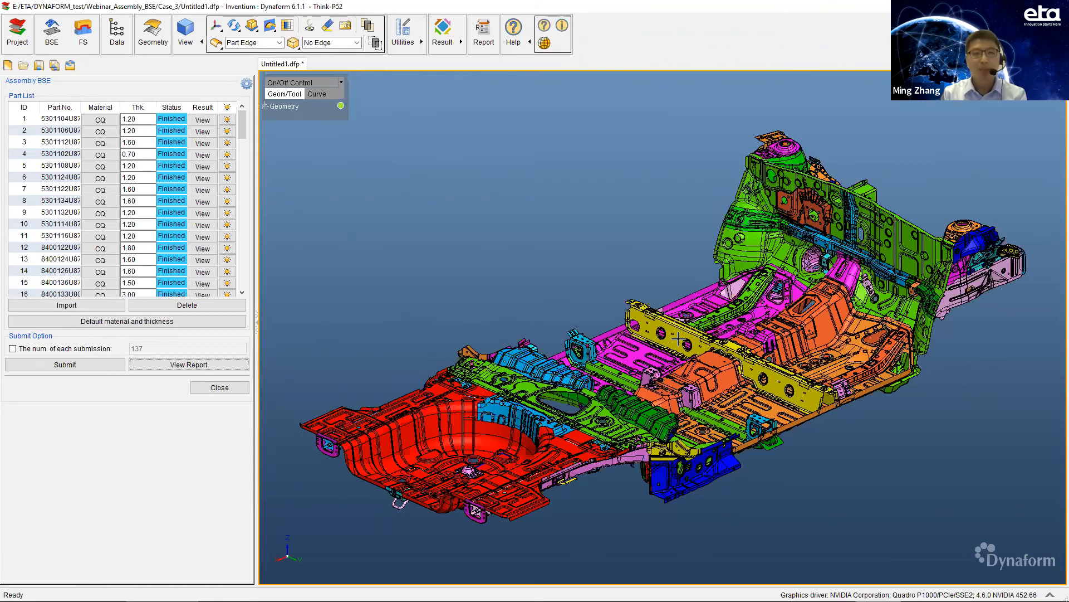
click(197, 365)
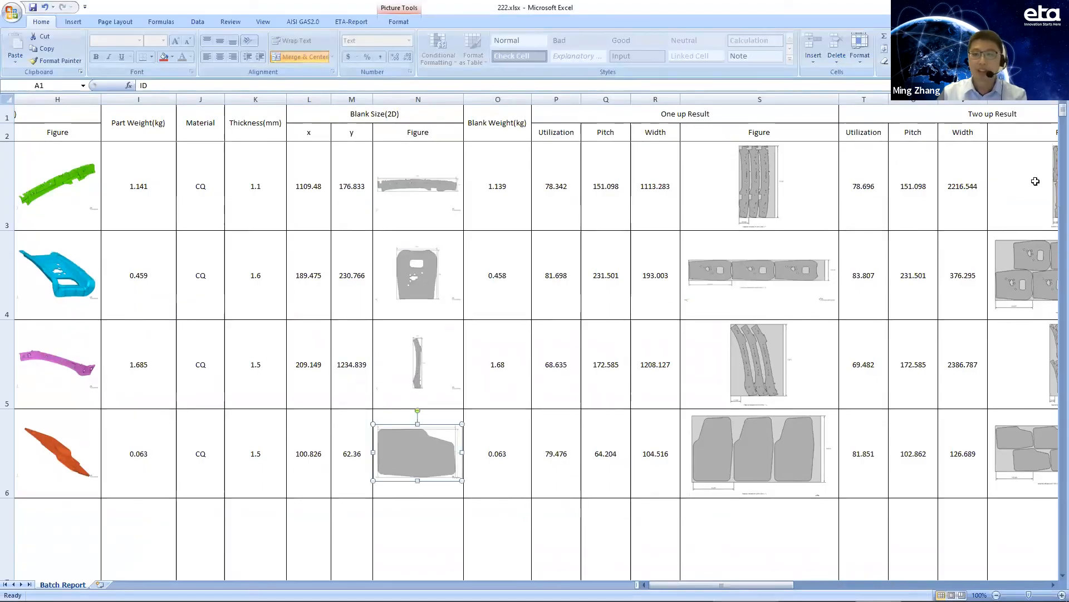
click(925, 566)
click(997, 595)
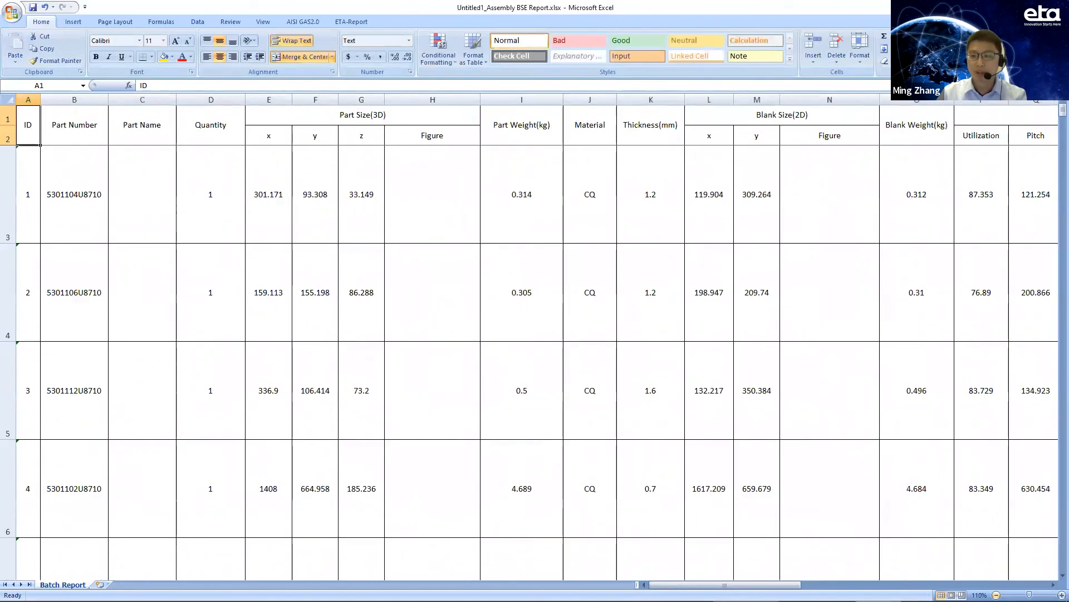
click(996, 595)
Review the part figures, blank sizes and failed or multiple-part entries throughout the Case_3 batch report, and return to Dynaform
drag(1062, 111, 1053, 202)
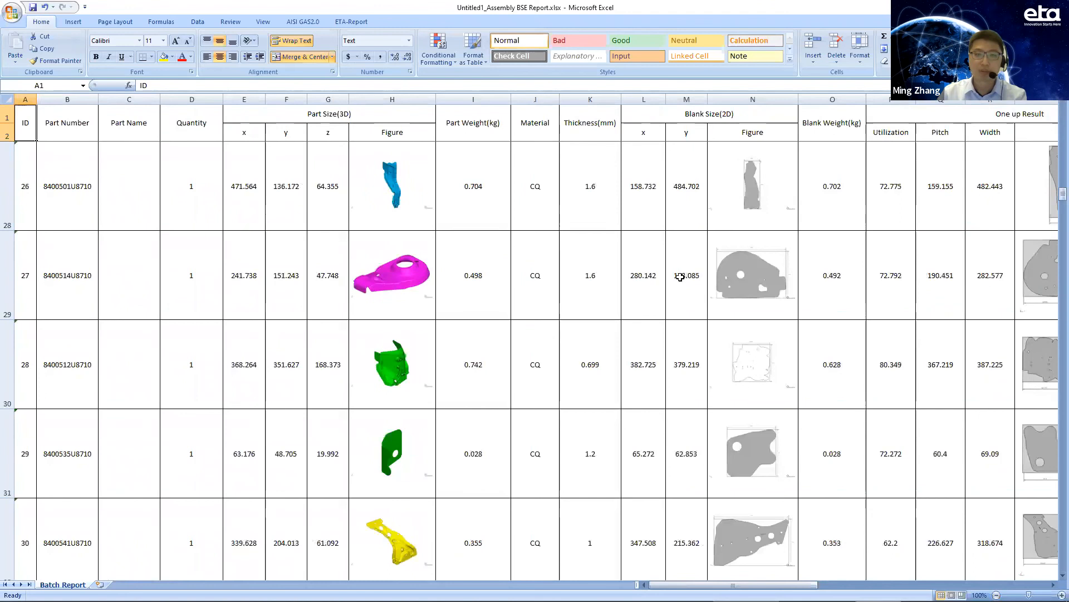
scroll(711, 325, down, 7)
scroll(712, 324, down, 8)
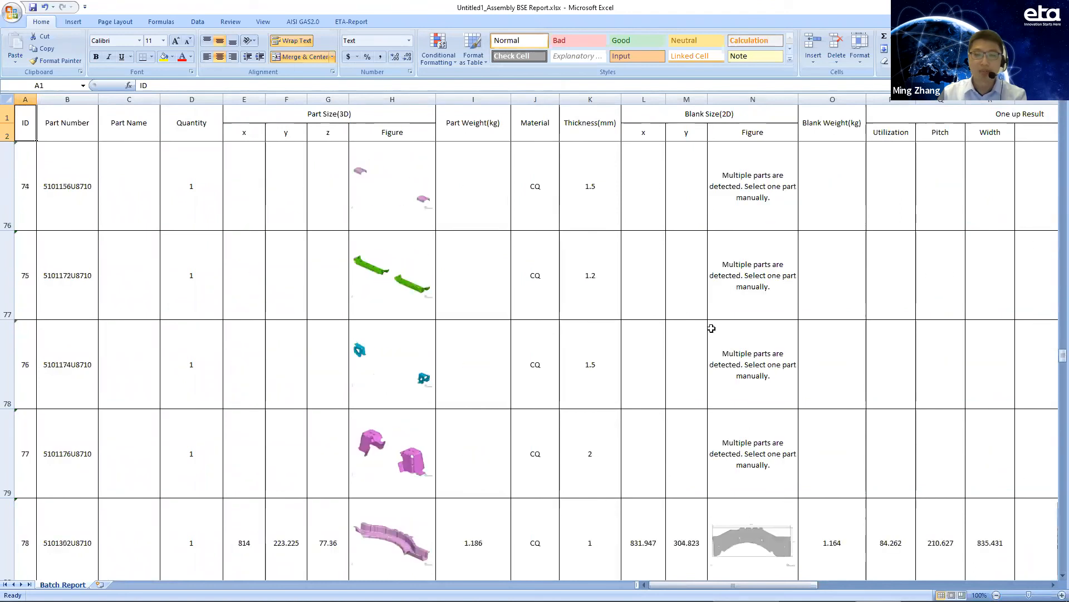
scroll(610, 370, down, 4)
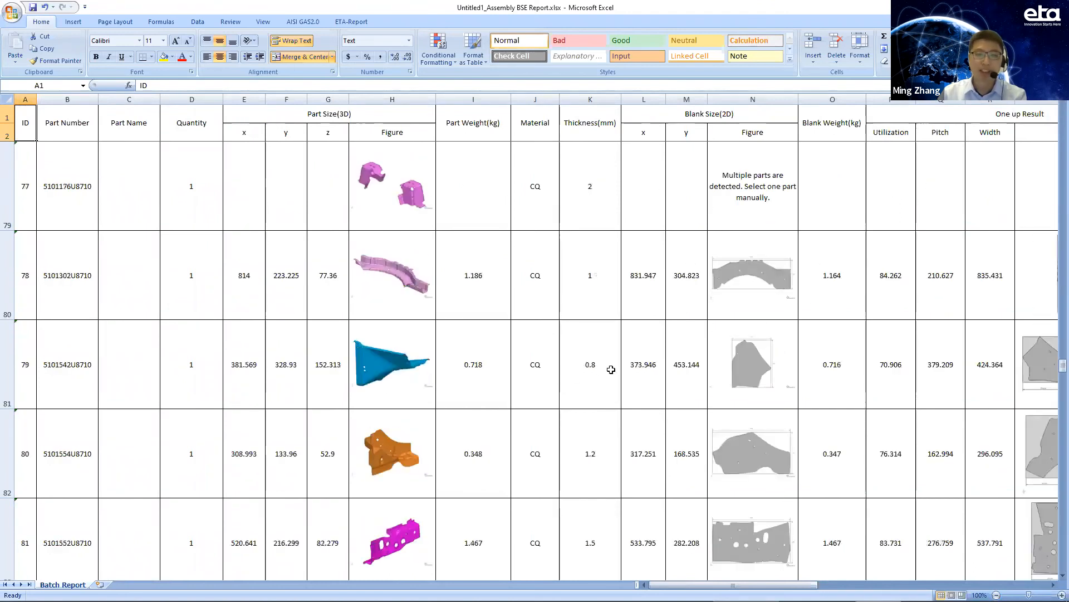
scroll(610, 369, down, 1)
scroll(437, 375, down, 2)
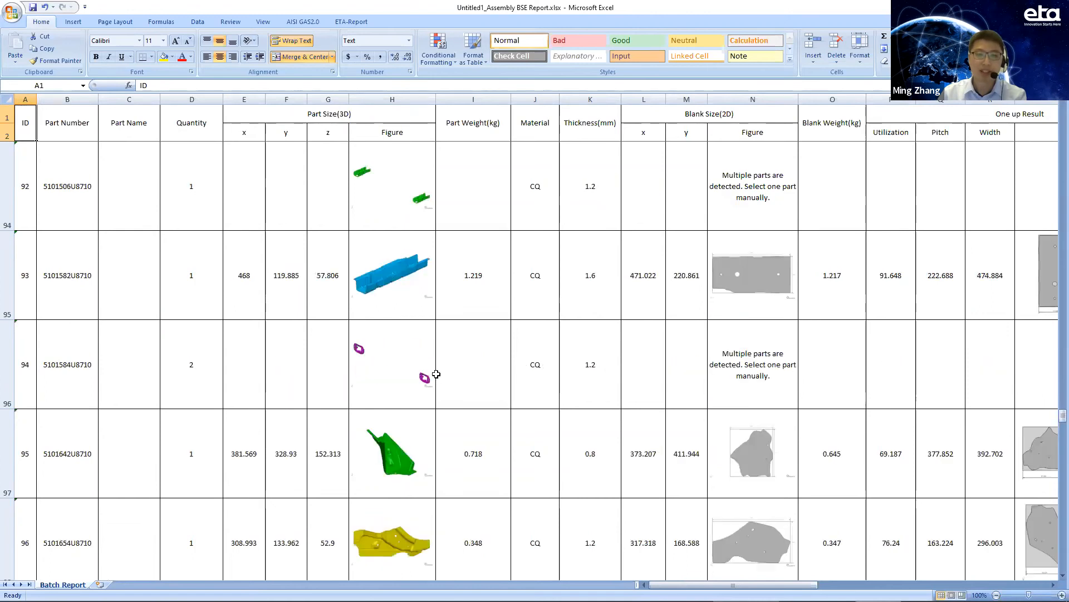
scroll(420, 341, down, 4)
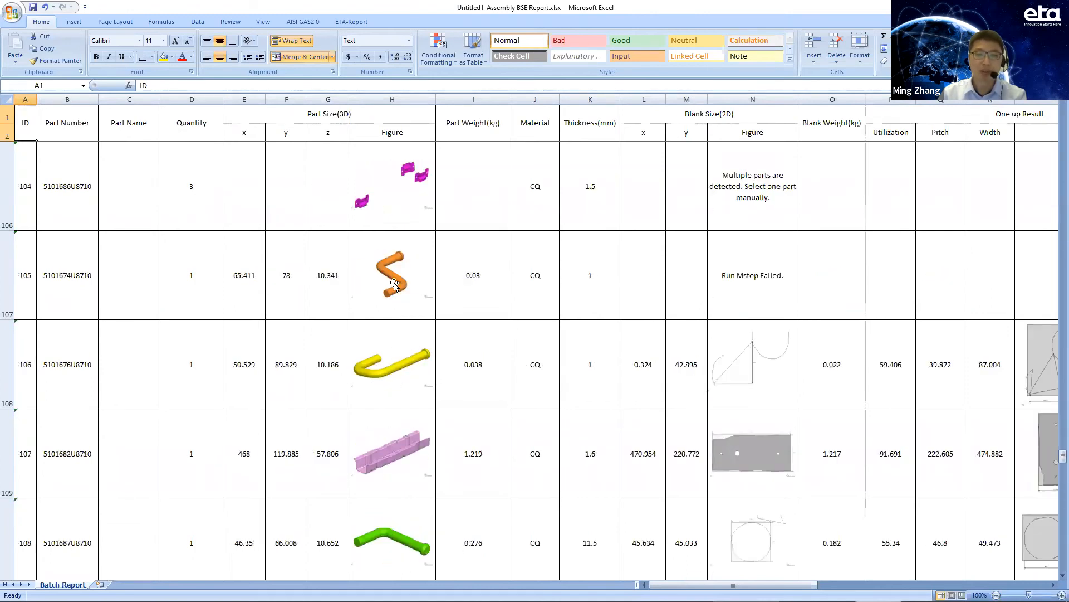
scroll(415, 337, down, 6)
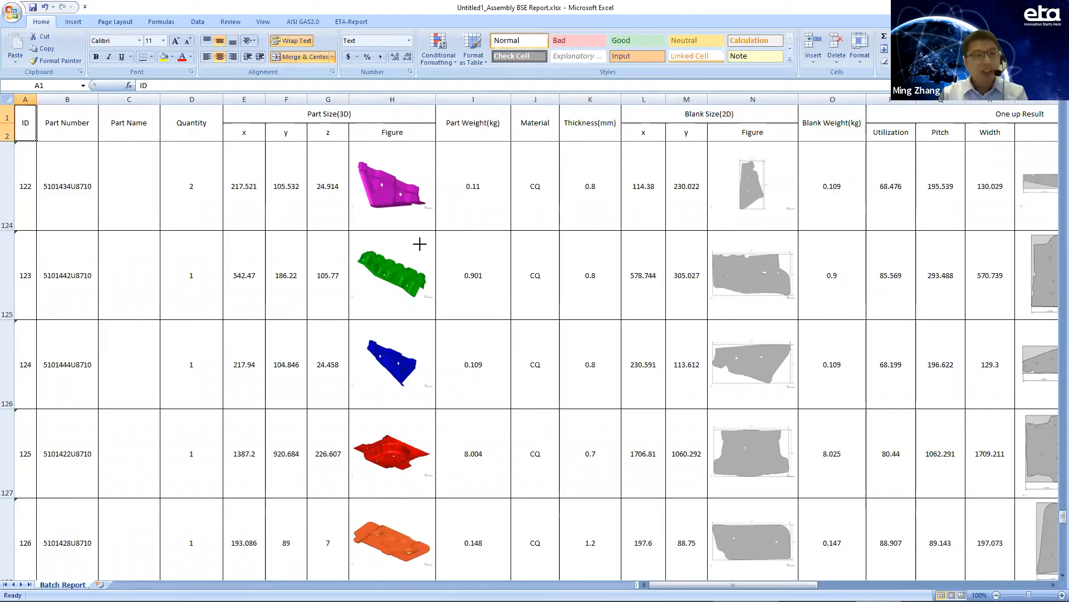
key(alt+Tab)
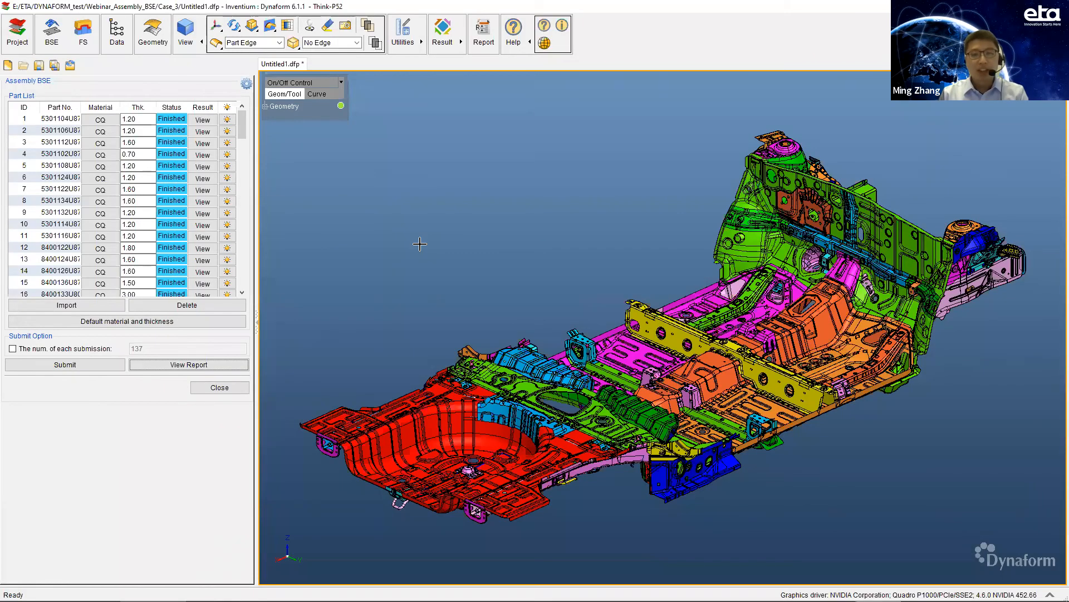